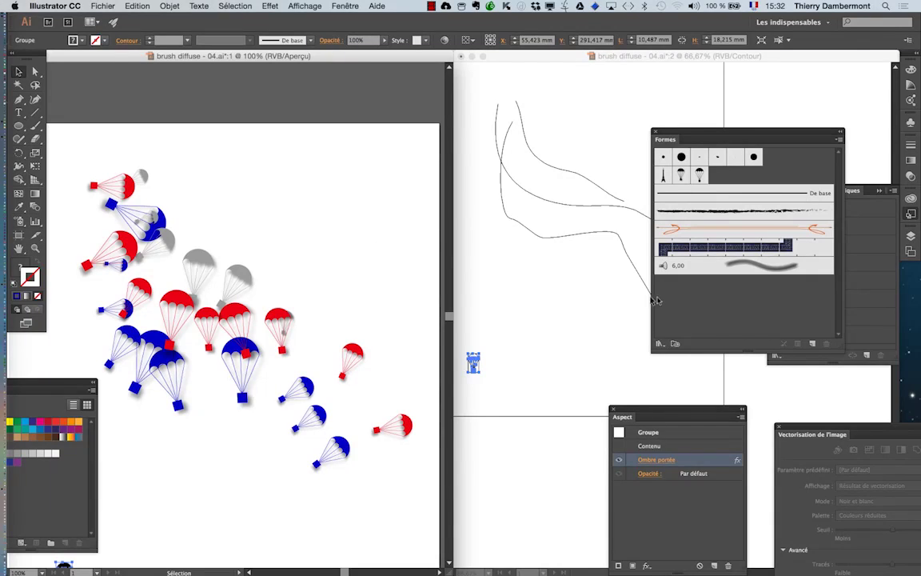
Widen the parachute preview window across the workspace and select the parachute artwork.
scroll(366, 278, "down", 1)
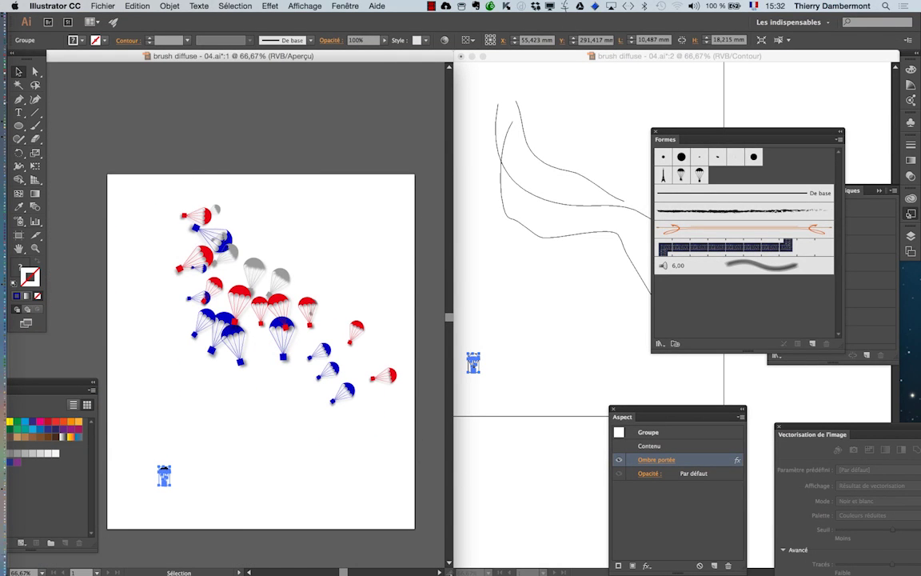
left_click_drag(449, 572, 783, 573)
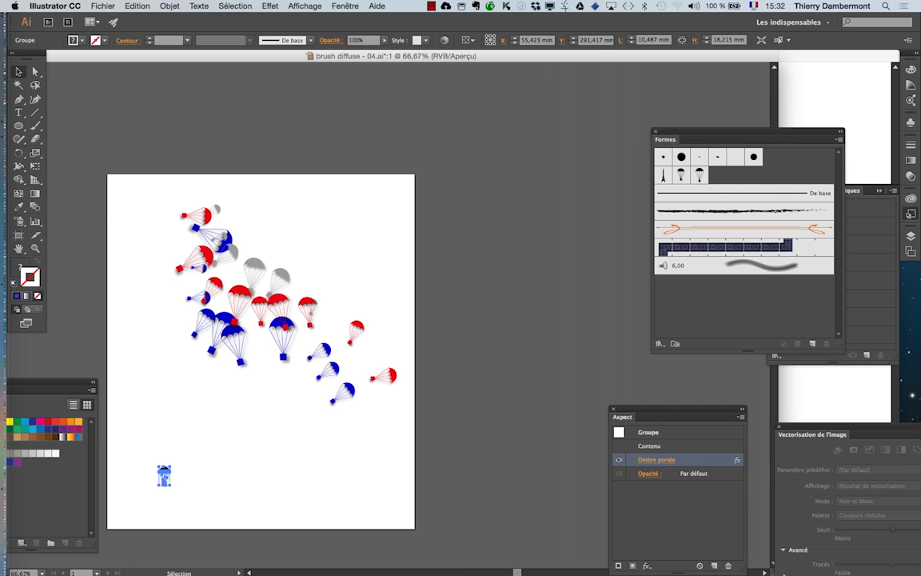
left_click(207, 269)
scroll(206, 269, "up", 1)
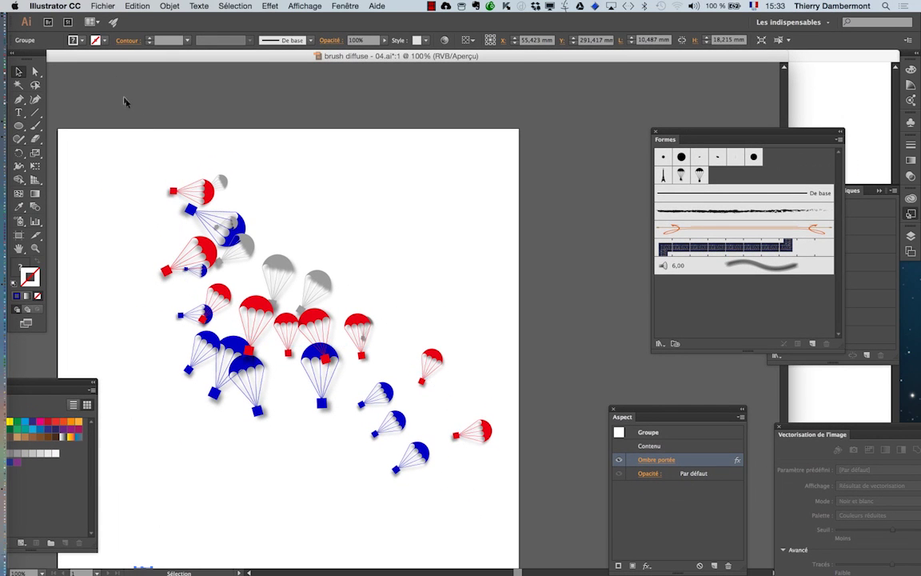
Select the individual brush paths inside the group and restroke them with the 'parachute backup' brush.
key("ctrl+shift+g")
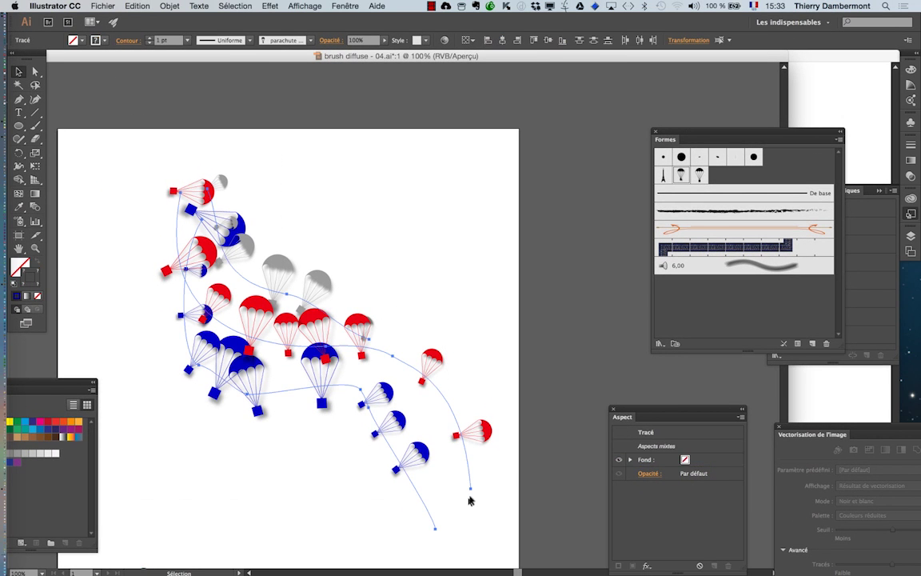
left_click_drag(686, 132, 407, 196)
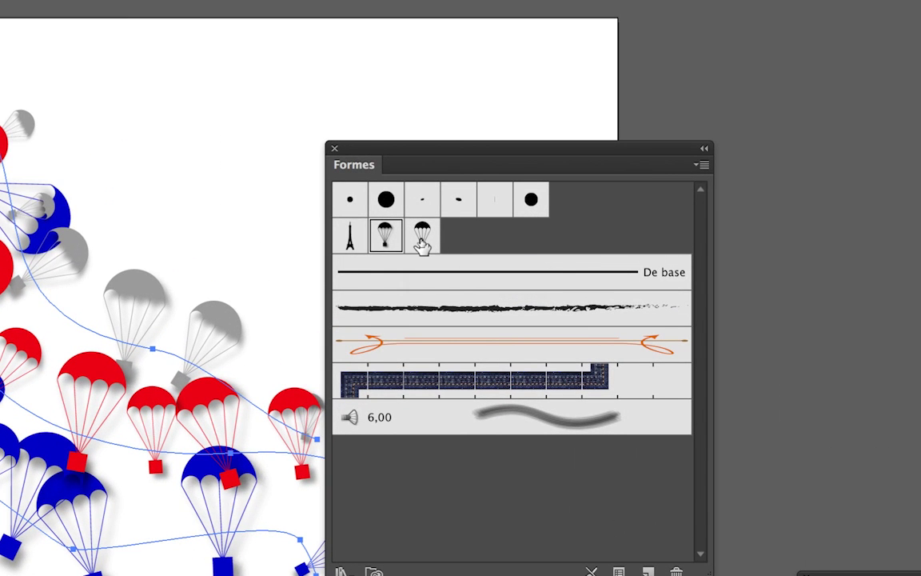
left_click(421, 237)
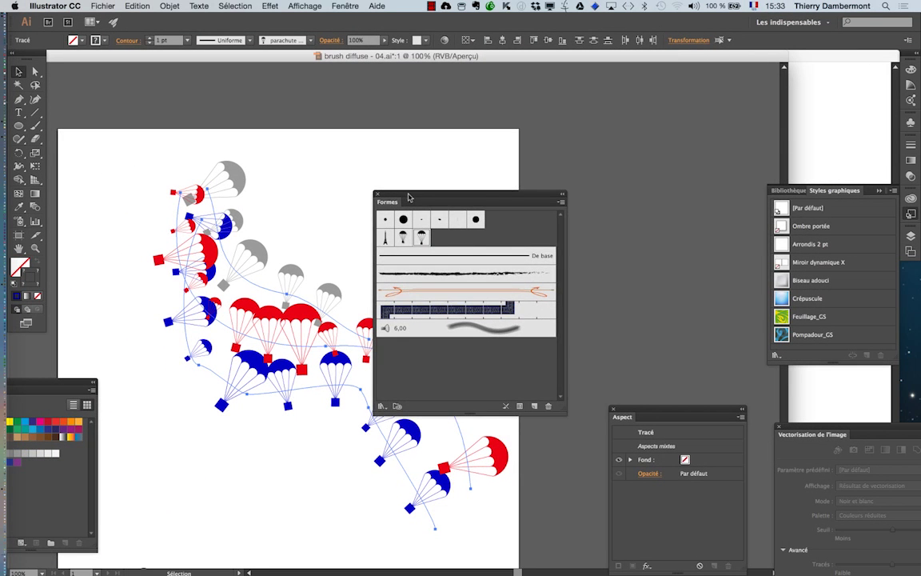
Reapply the 'parachute backup' brush seven times to re-randomise the parachute scatter.
left_click_drag(407, 195, 515, 75)
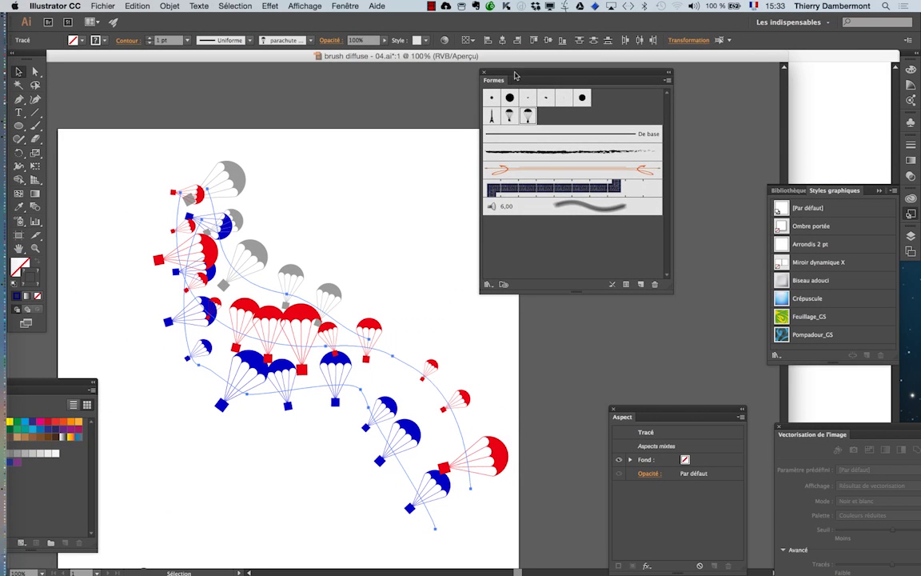
left_click(528, 118)
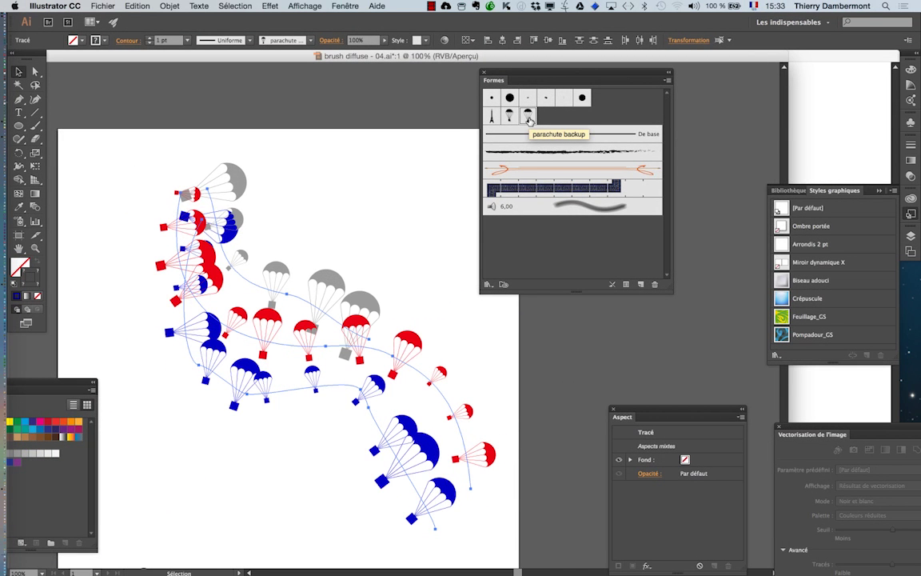
left_click(529, 118)
left_click(529, 118)
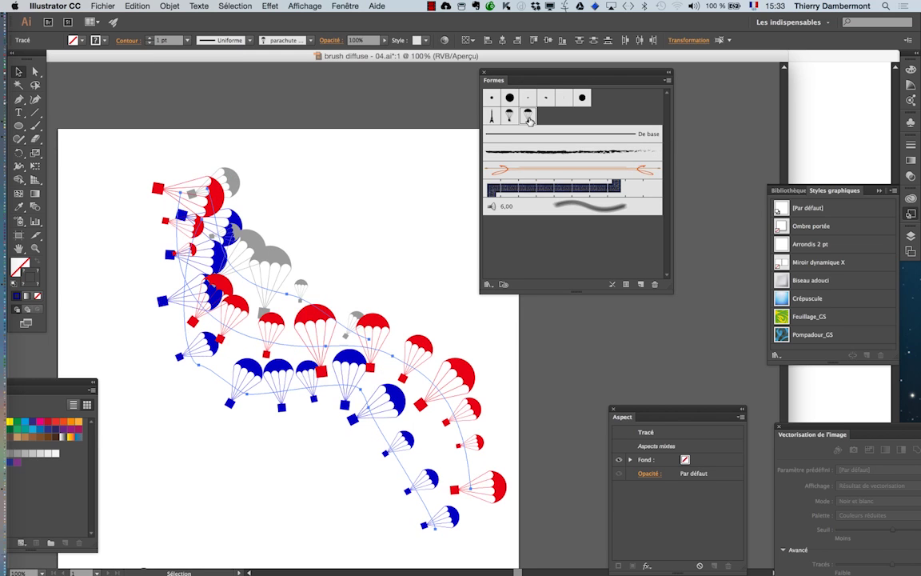
left_click(529, 118)
left_click(528, 118)
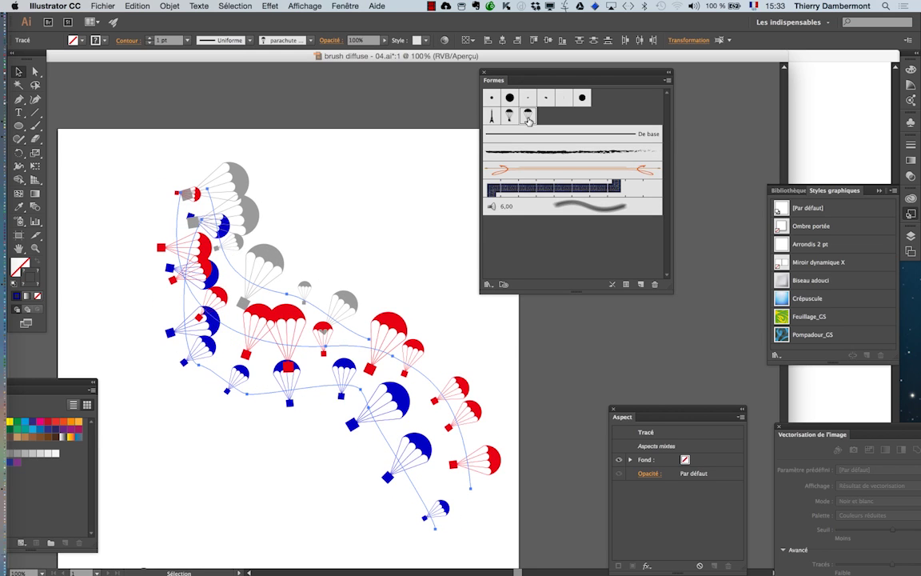
left_click(528, 117)
left_click(528, 117)
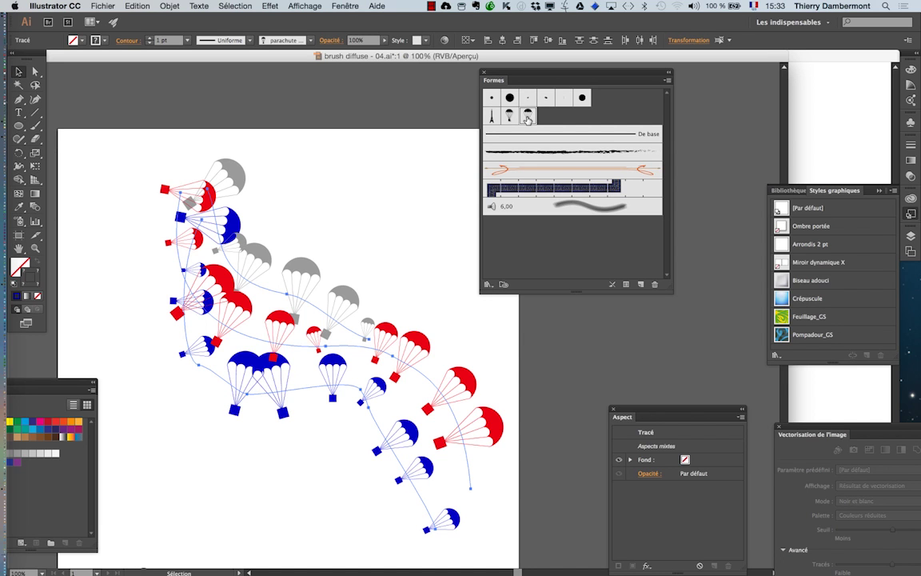
left_click(270, 6)
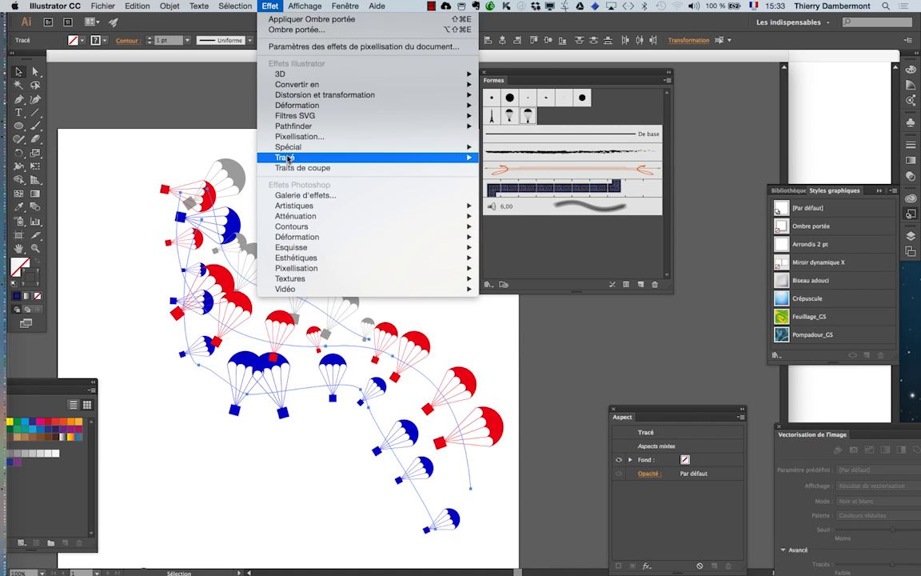
left_click(504, 198)
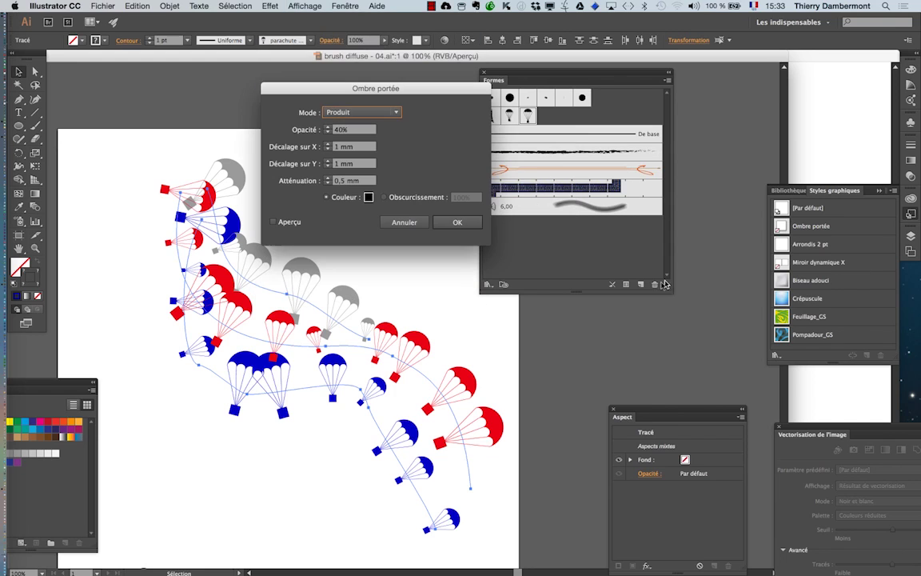
left_click(276, 222)
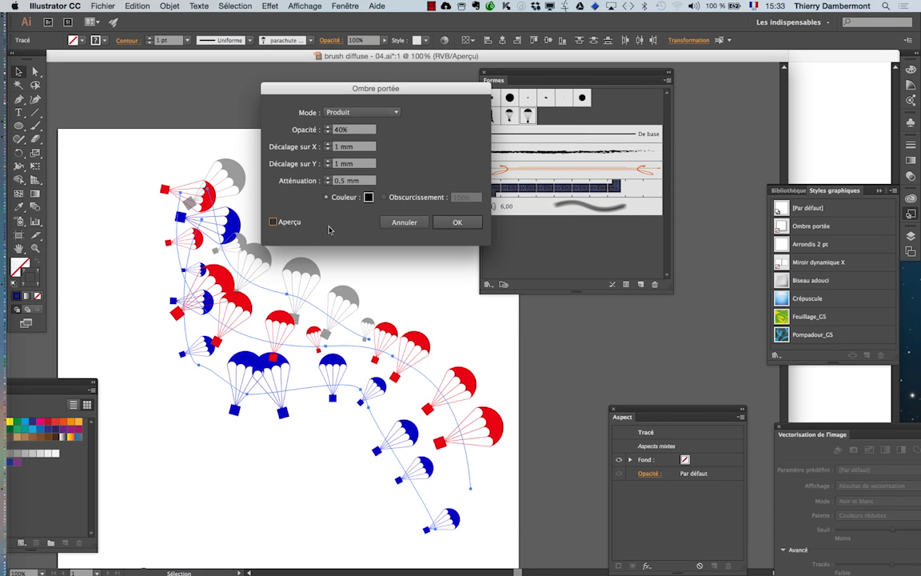
key("space")
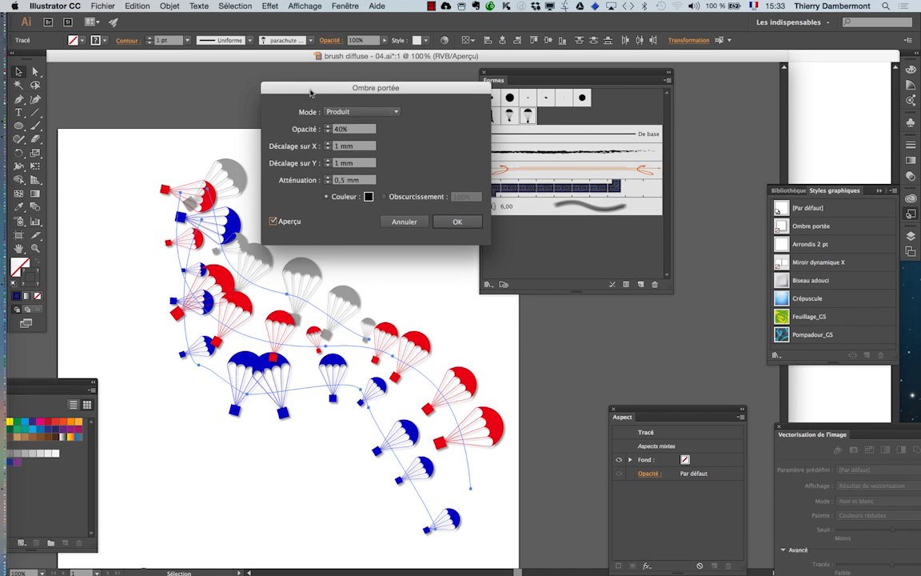
left_click_drag(302, 89, 378, 73)
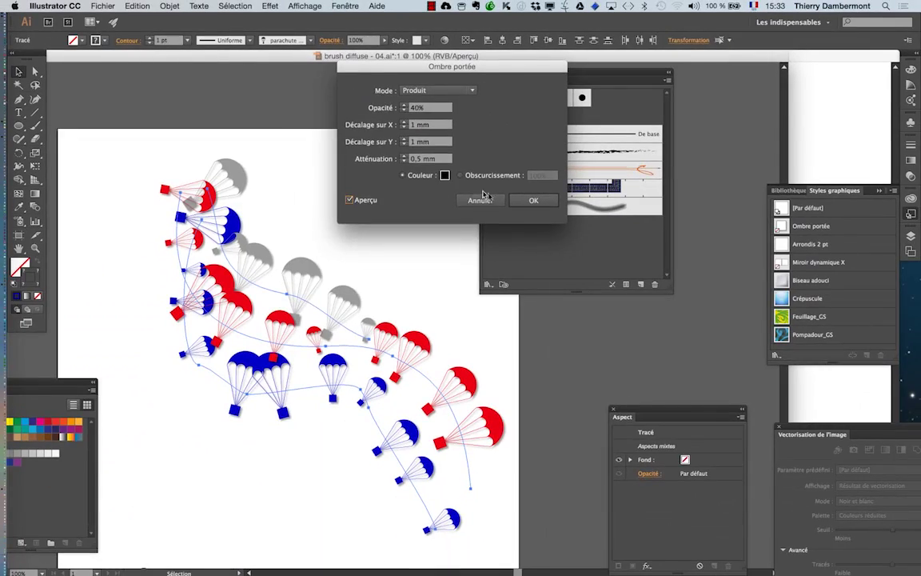
key("Return")
left_click(269, 6)
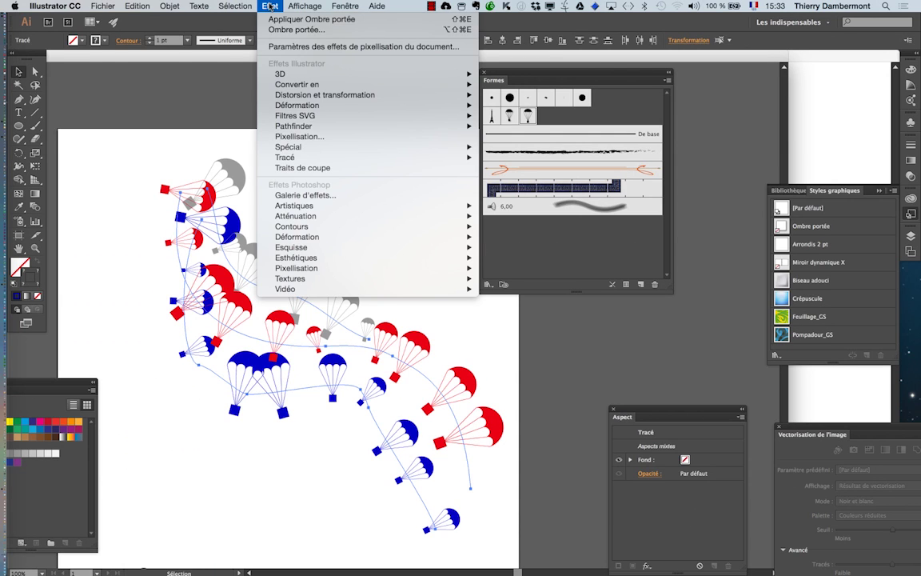
mouse_move(288, 147)
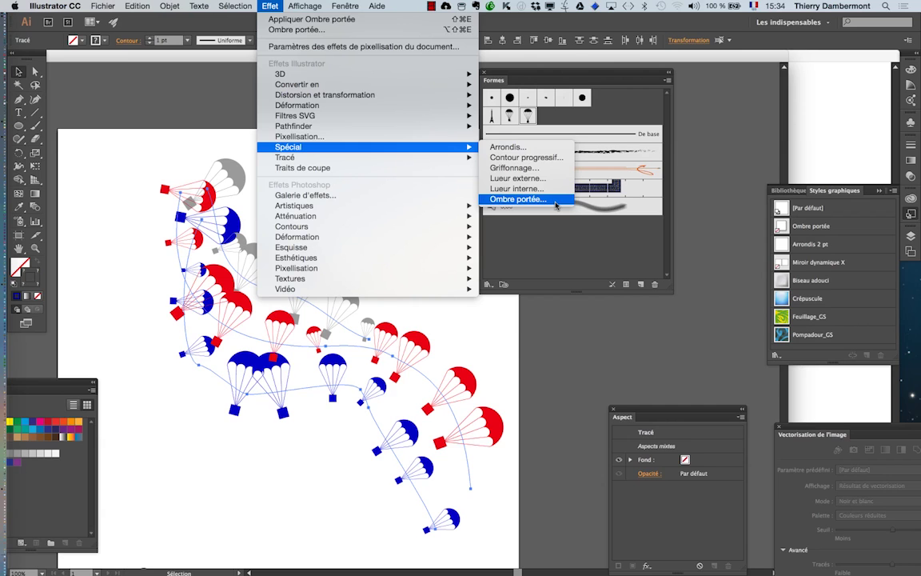
left_click(92, 124)
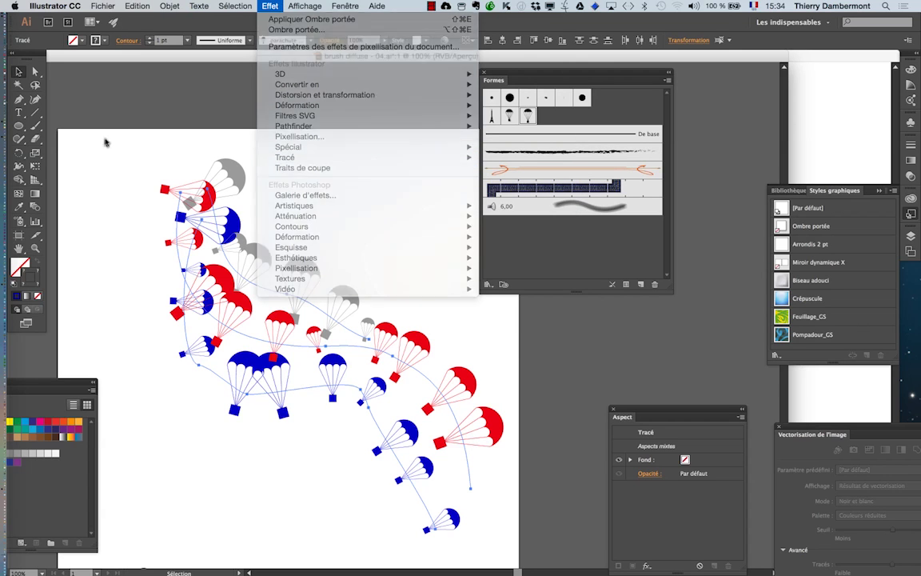
left_click(137, 155)
left_click_drag(116, 140, 338, 435)
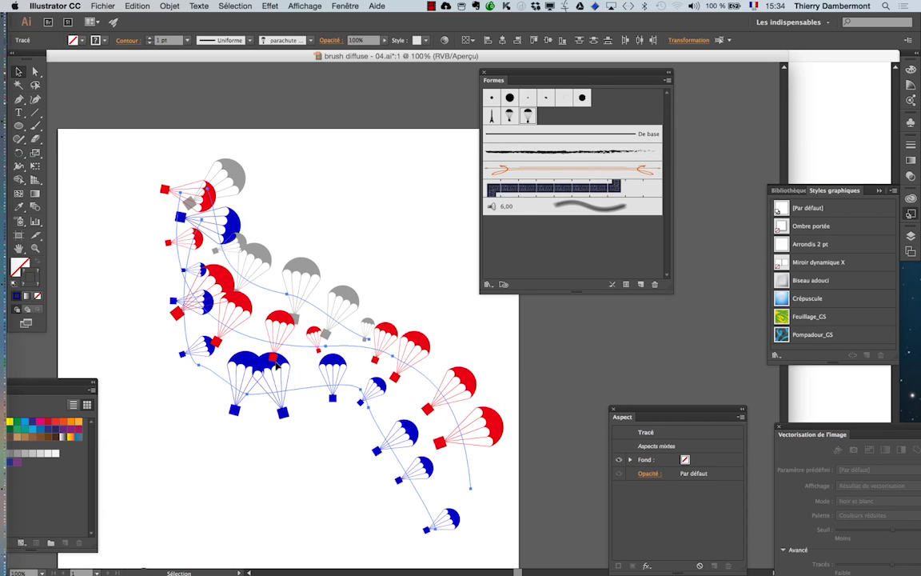
Add an Ombre portée drop shadow at 70% opacity with 2 mm X and Y offsets, preview on.
left_click(269, 6)
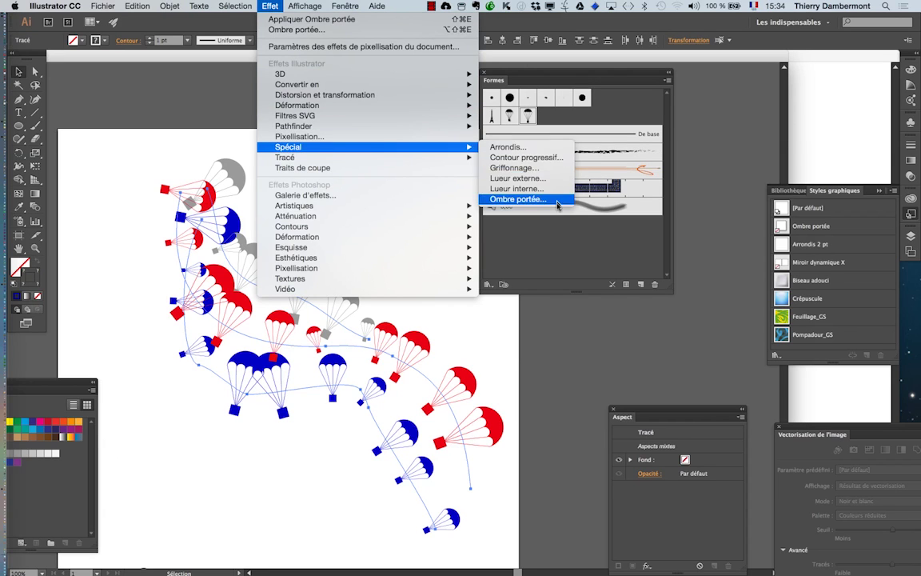
left_click(558, 200)
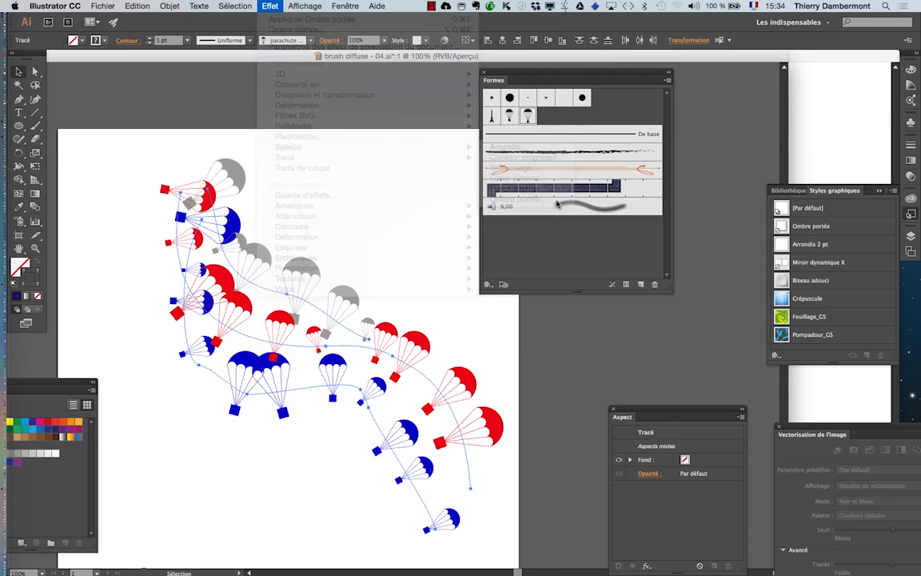
left_click(364, 203)
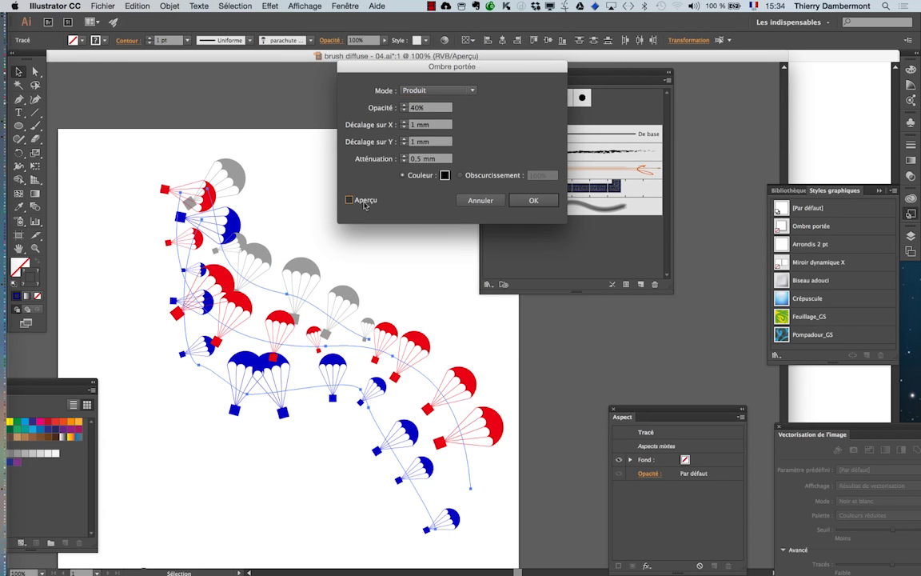
left_click(364, 203)
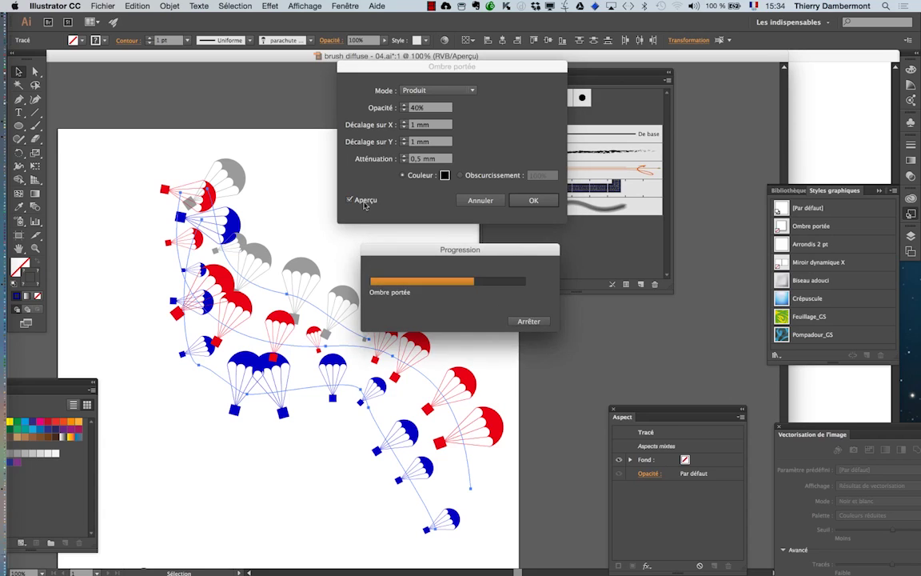
left_click(405, 108)
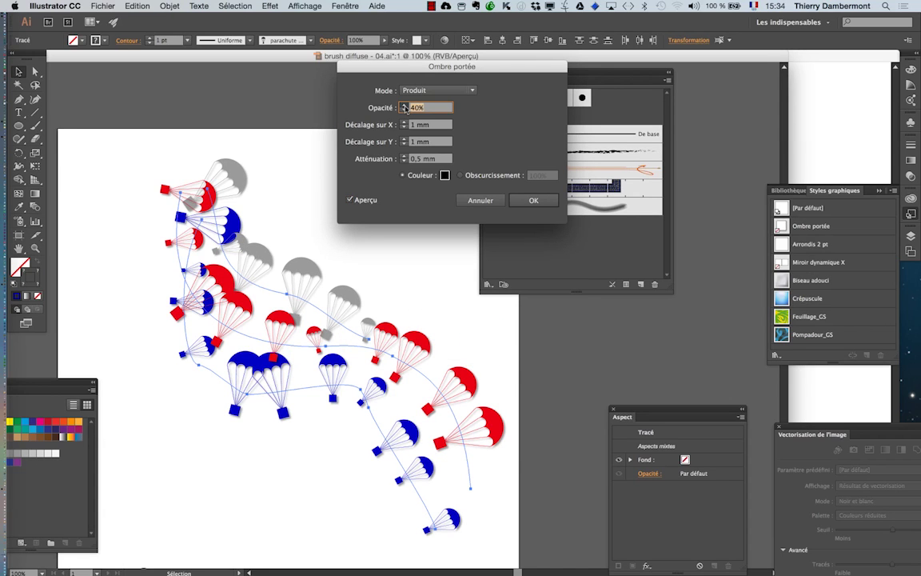
left_click(404, 106)
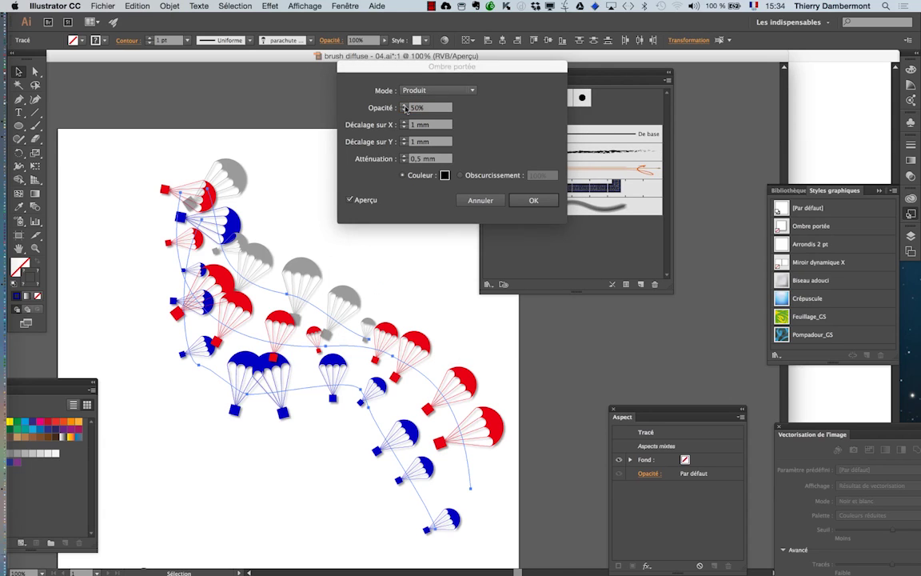
left_click(404, 106)
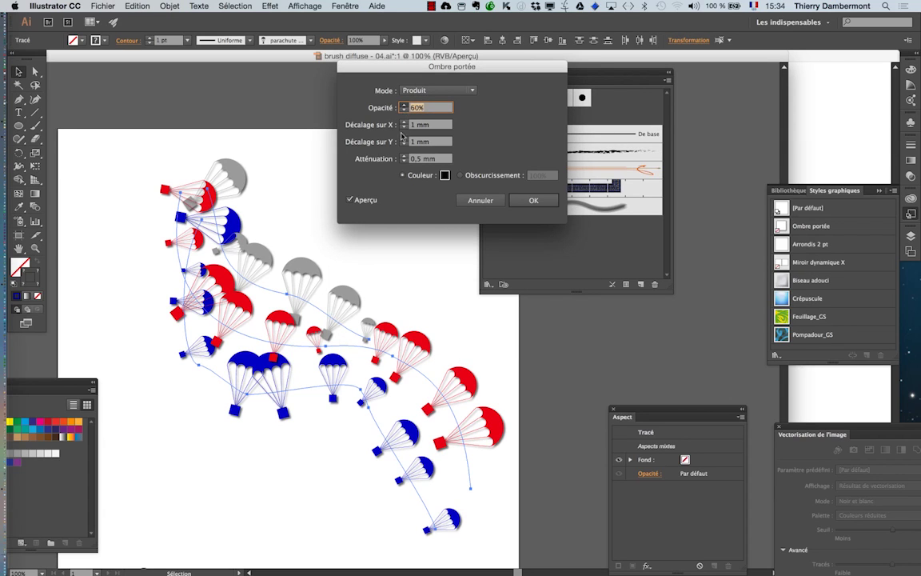
left_click(405, 105)
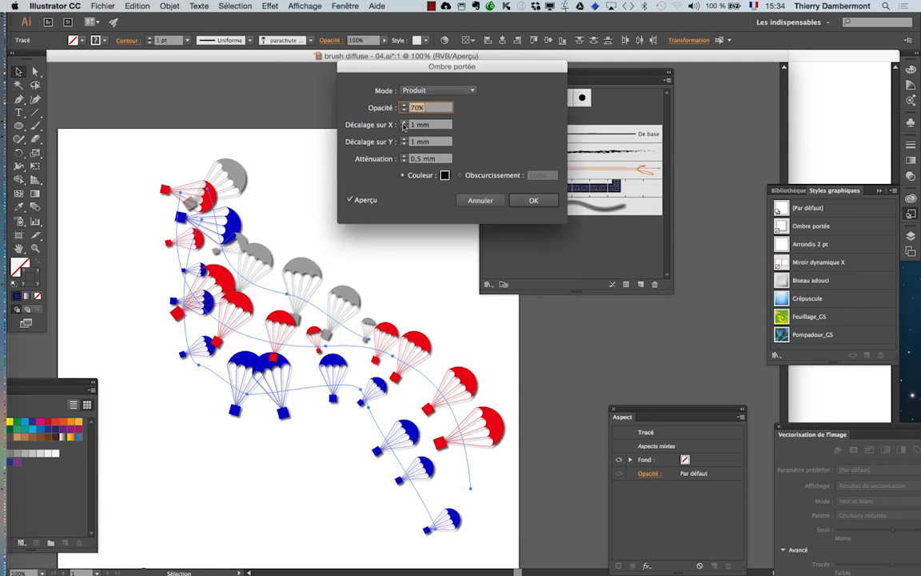
key("Tab")
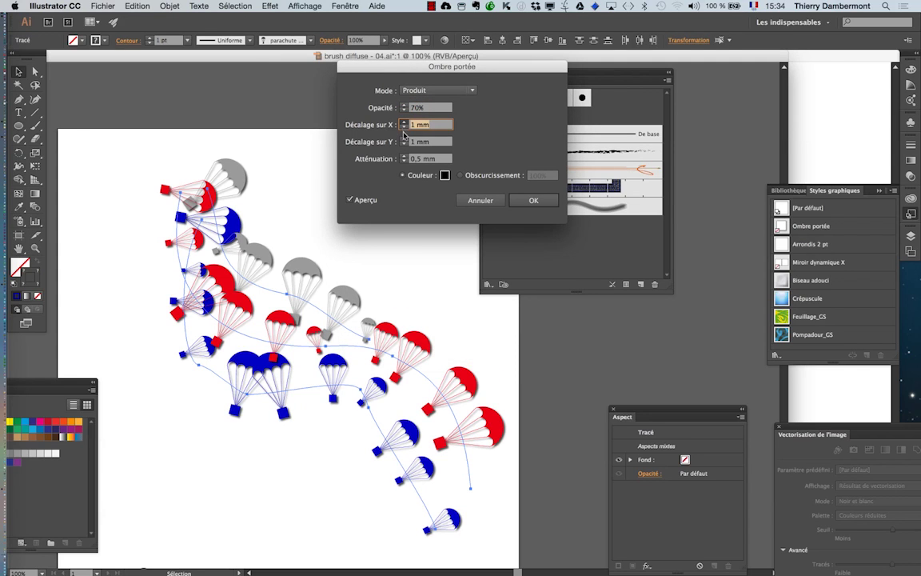
left_click(403, 122)
key("Tab")
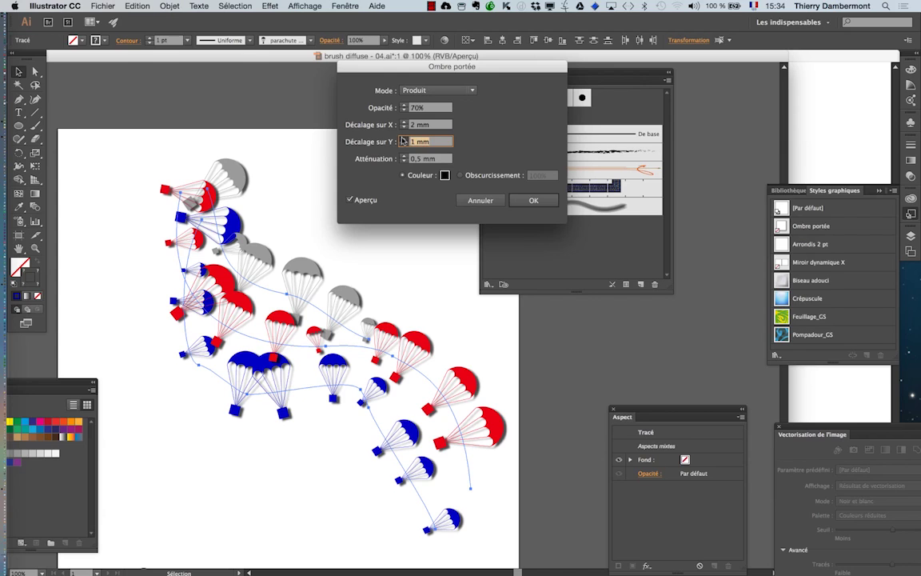
left_click(404, 138)
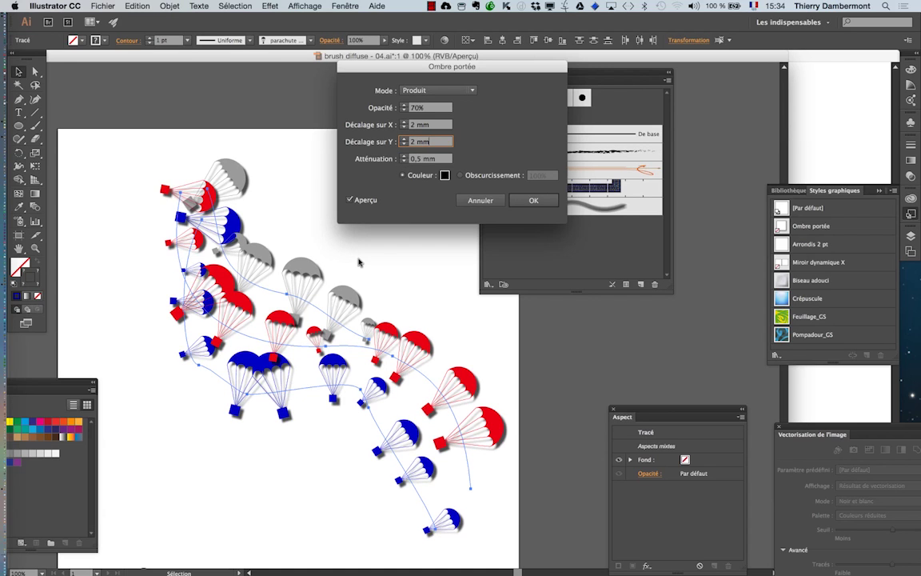
left_click(532, 200)
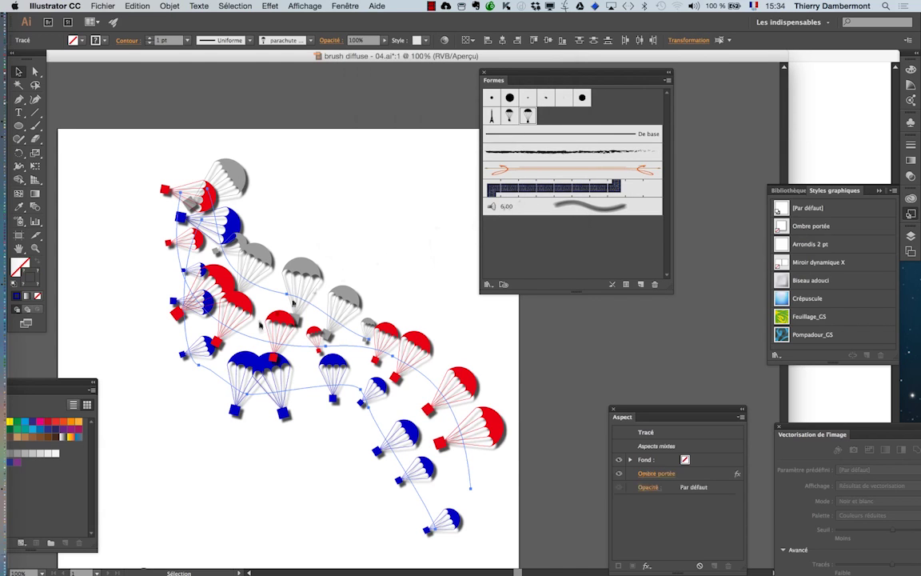
Marquee-select all the parachute paths and move the Aspect panel up beside the Formes panel.
key("ctrl+alt")
left_click(326, 188)
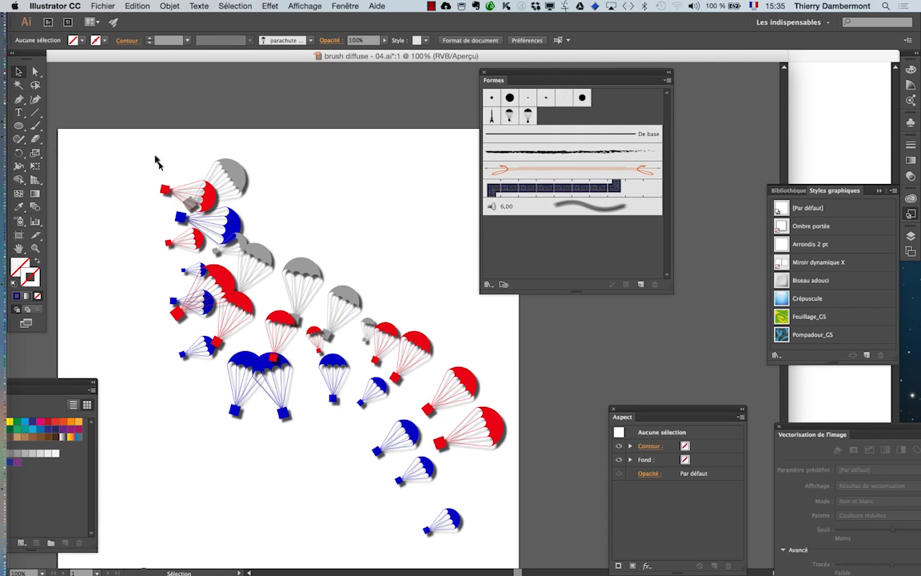
left_click_drag(159, 167, 326, 451)
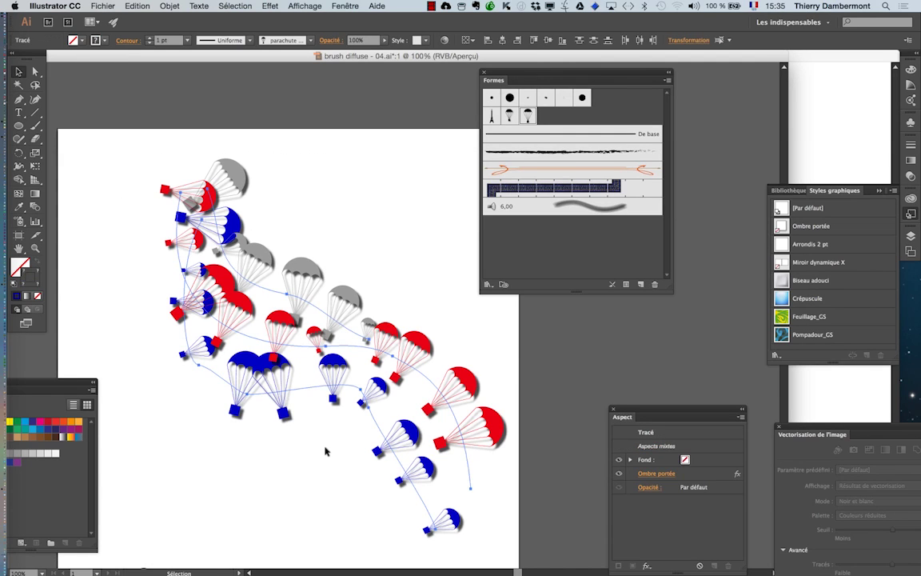
left_click_drag(628, 411, 358, 114)
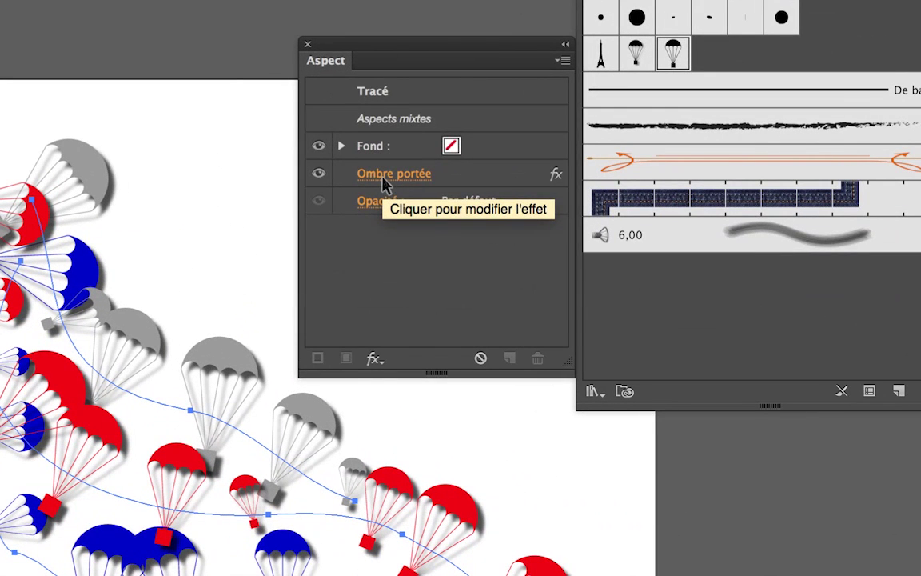
Edit the drop shadow to 5 mm X and Y offsets with preview on, lowering opacity toward 40%.
left_click(384, 178)
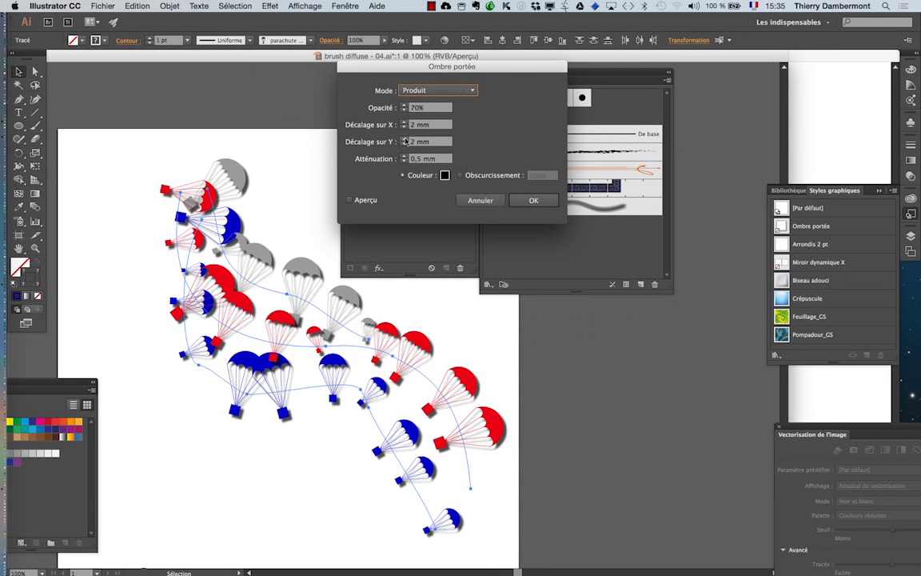
left_click(406, 140)
type("10 mm")
key("Down")
key("Down")
key("Down")
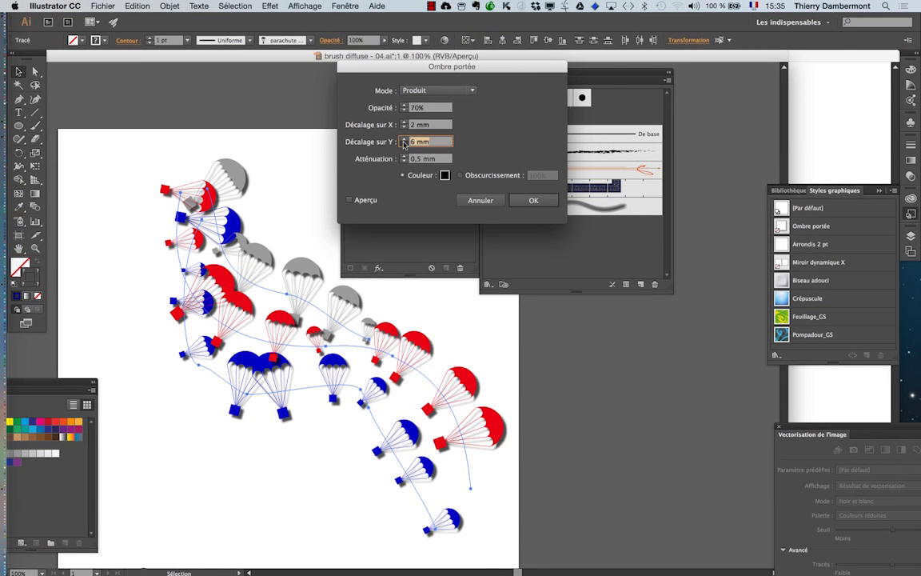
left_click(404, 121)
type("5")
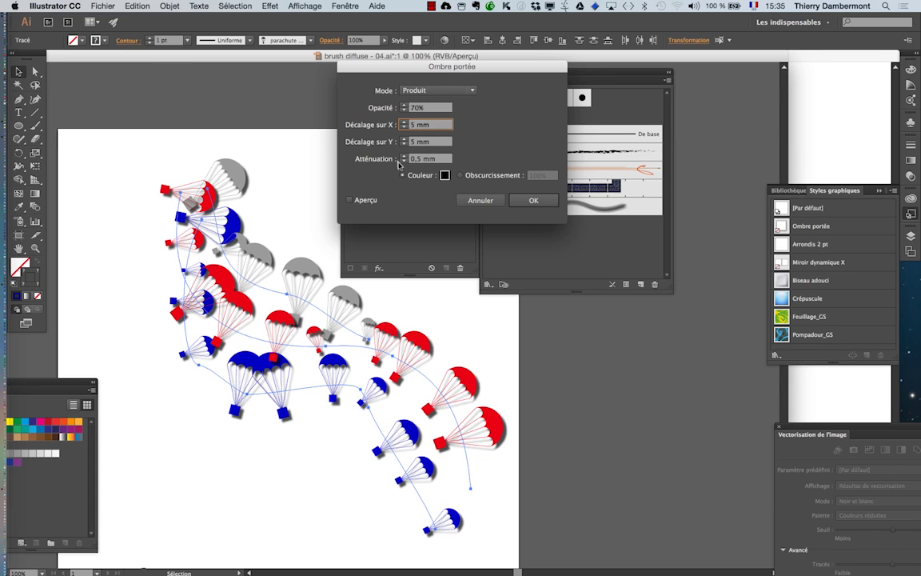
left_click(350, 200)
left_click(349, 200)
left_click(402, 111)
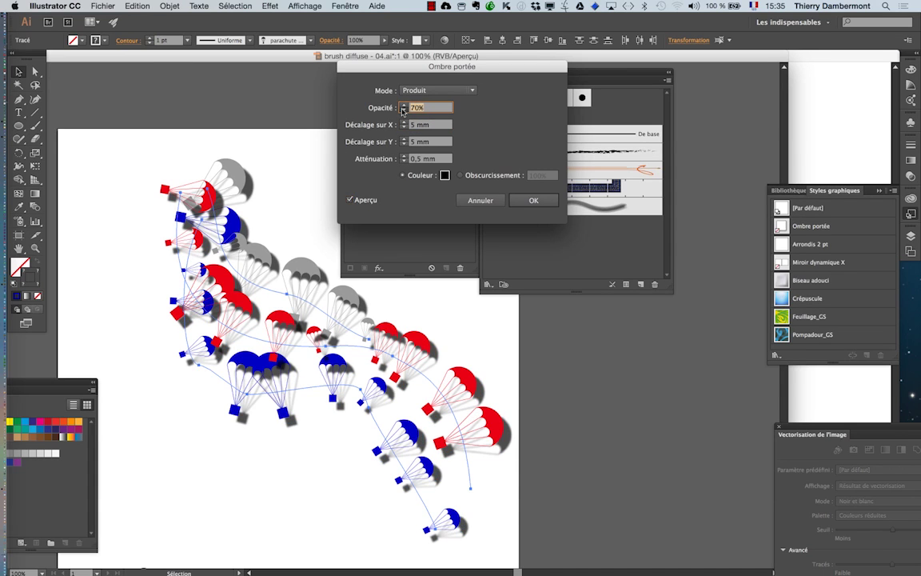
left_click(404, 112)
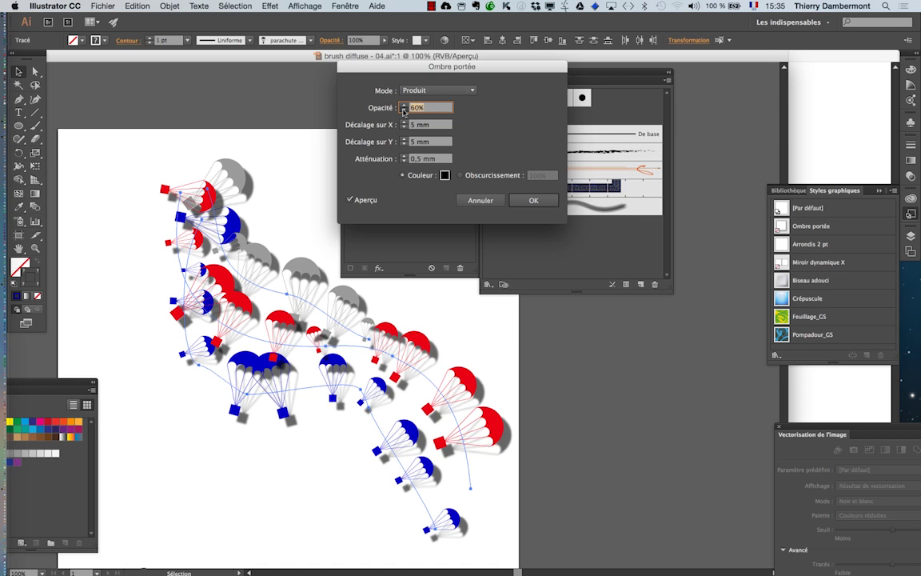
left_click(303, 7)
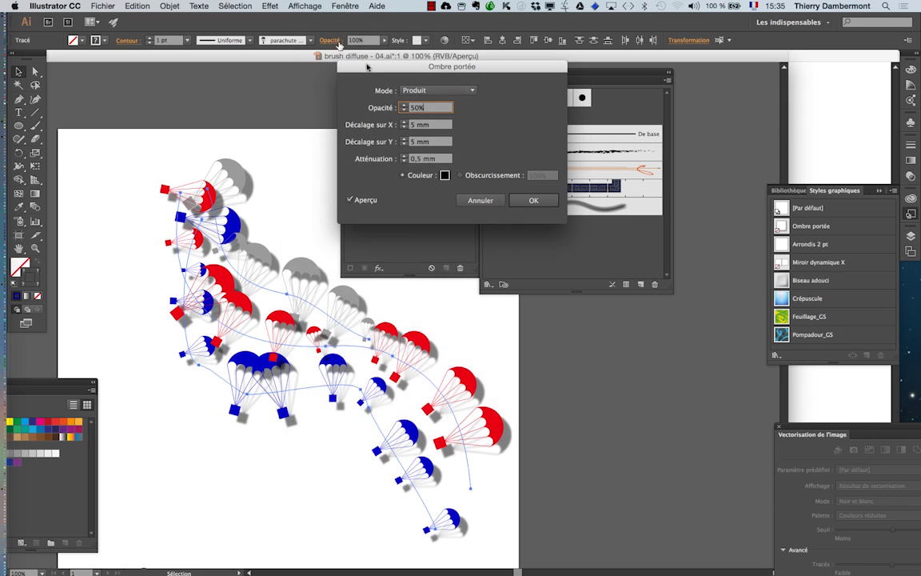
left_click(404, 111)
left_click(403, 111)
Apply the drop shadow changes and turn on Aperçu GPU.
left_click(533, 201)
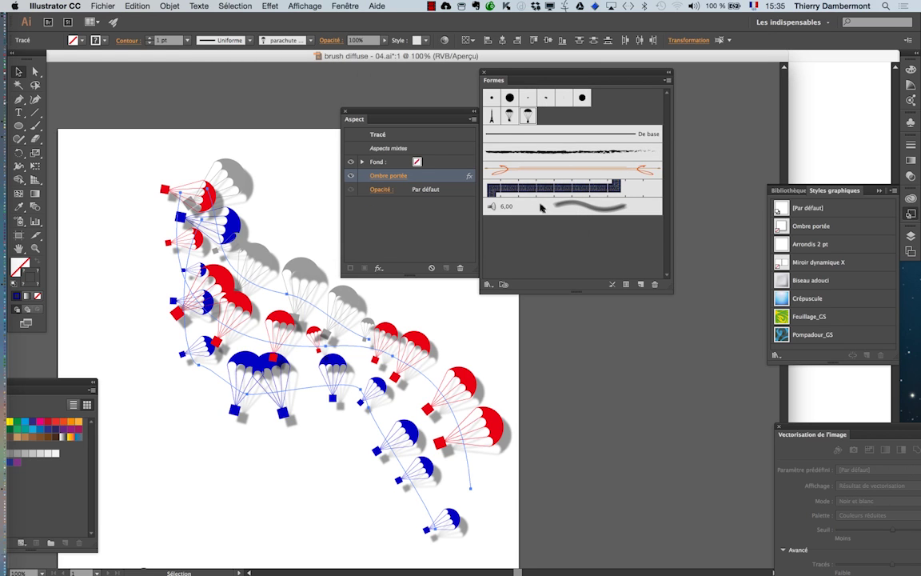
left_click(304, 6)
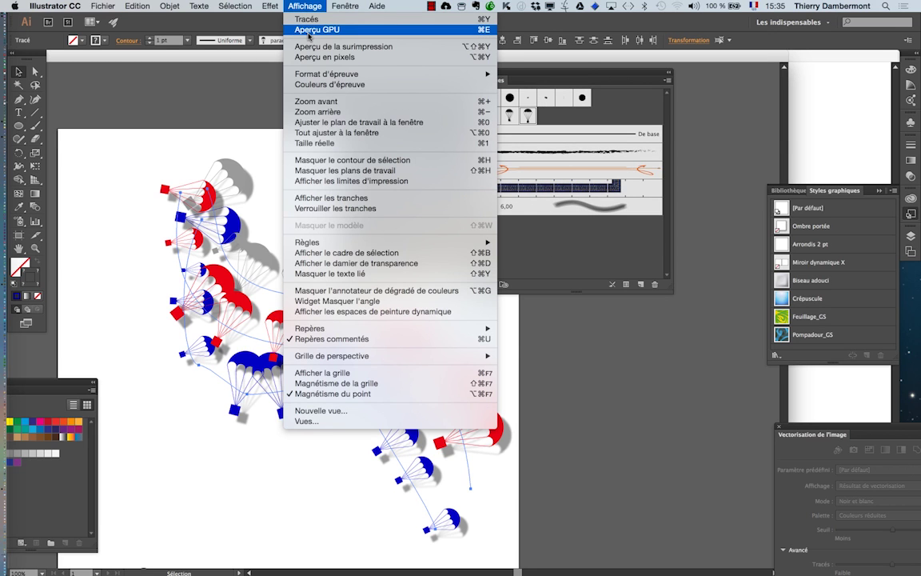
left_click(309, 30)
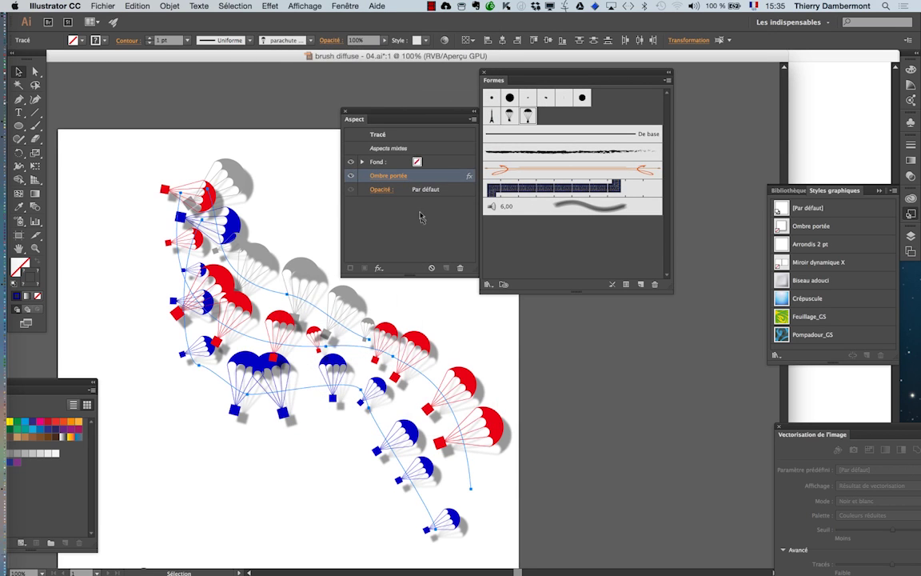
Raise the parachutes' drop shadow opacity to 70%, then deselect the artwork.
left_click(387, 176)
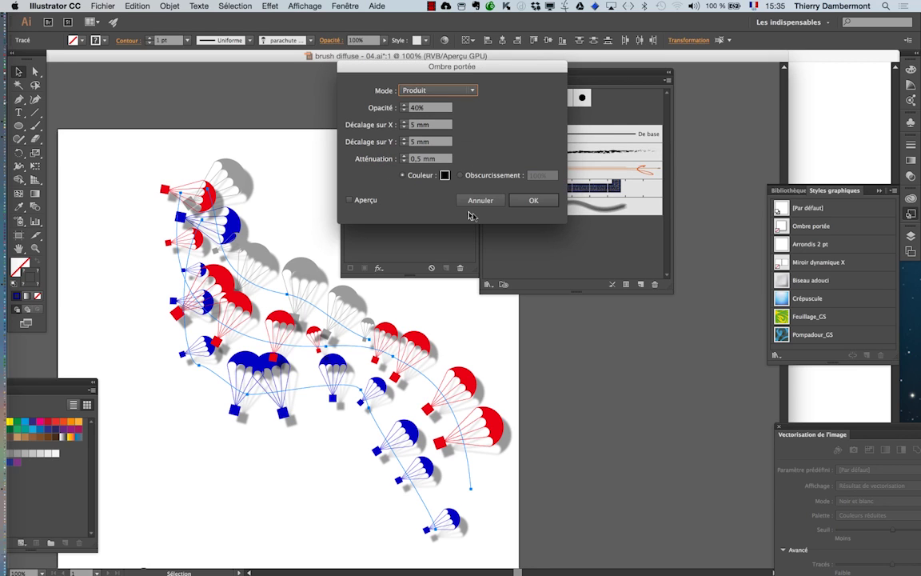
left_click(404, 107)
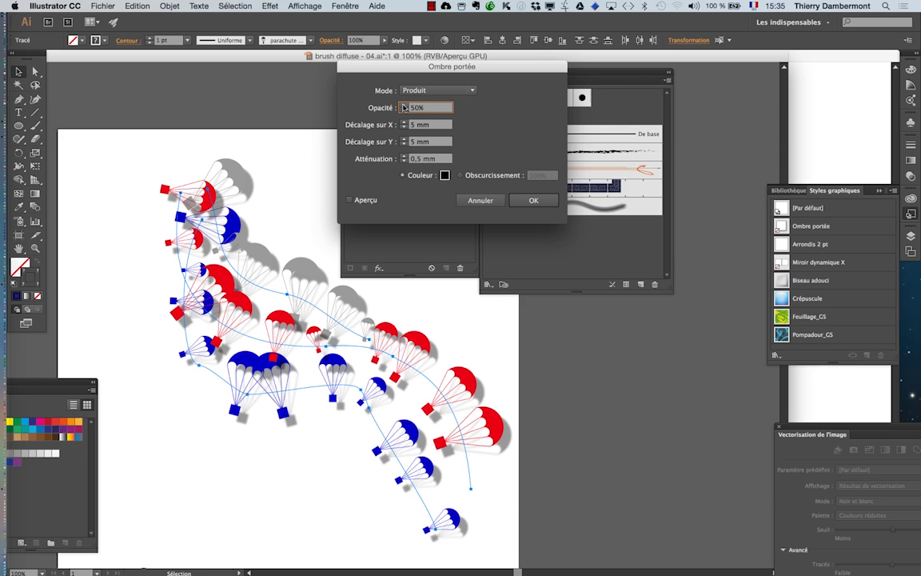
left_click(404, 104)
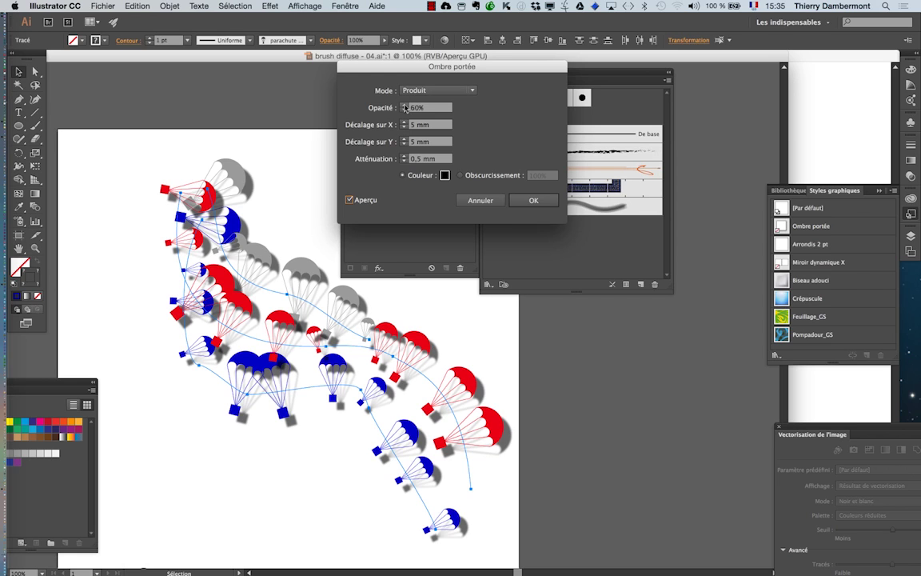
left_click(404, 107)
type("70")
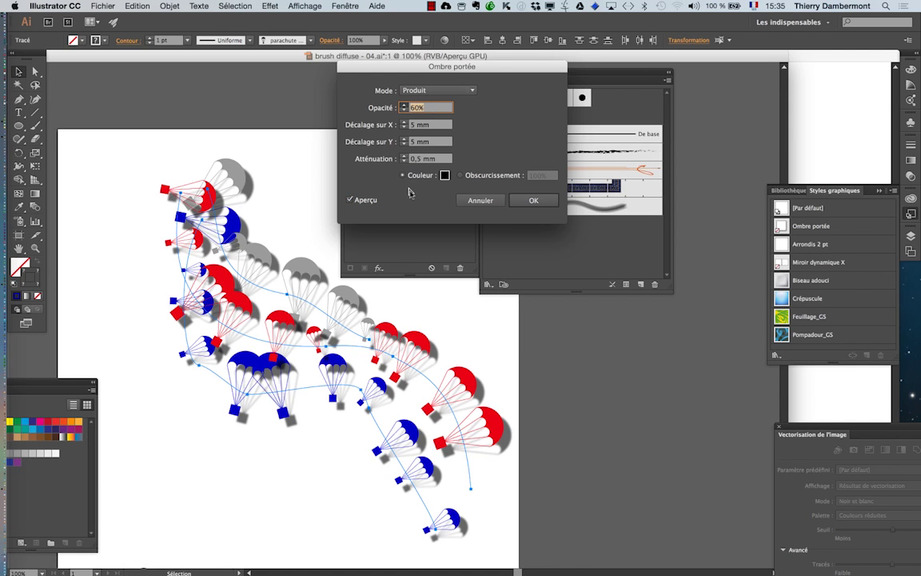
left_click(529, 199)
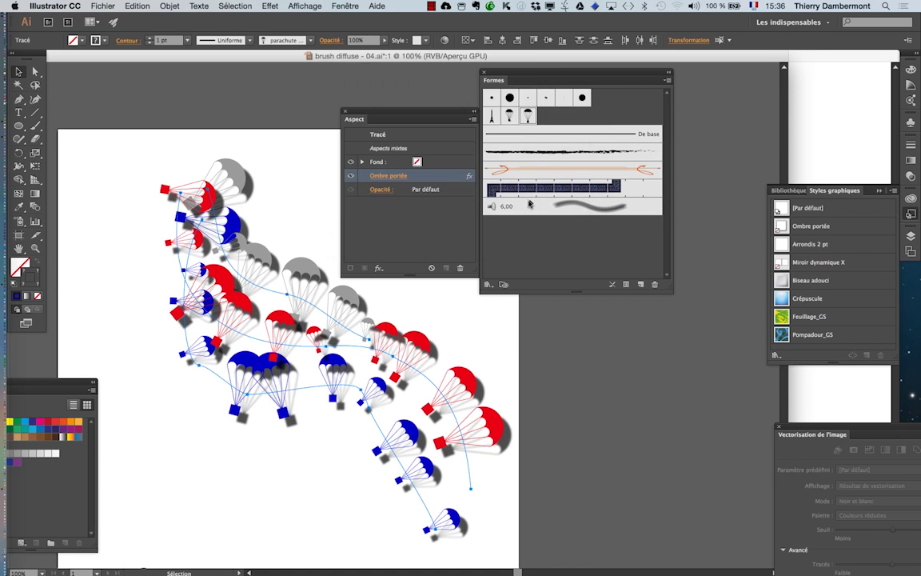
left_click(308, 488)
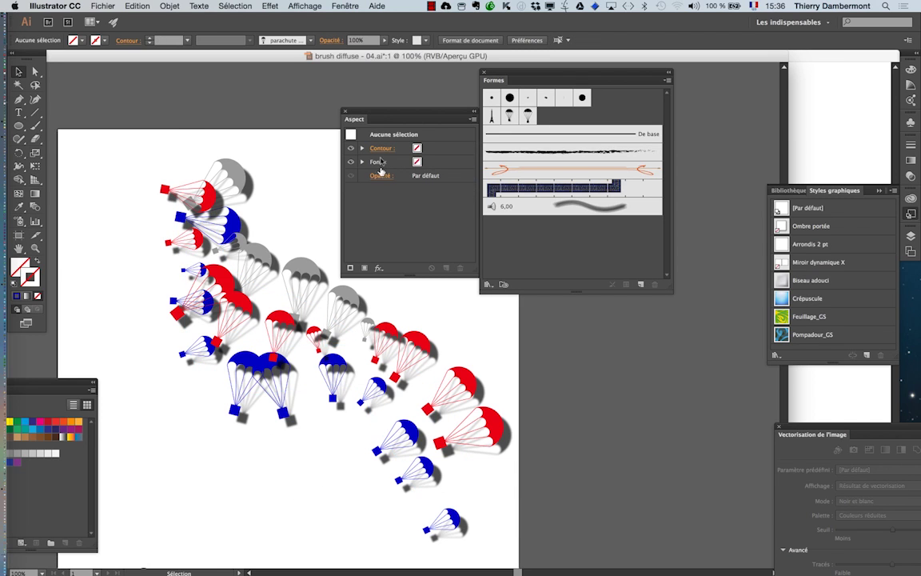
Reselect the parachutes, set the drop shadow's X and Y offsets to 2 mm, then deselect.
left_click_drag(152, 122, 269, 445)
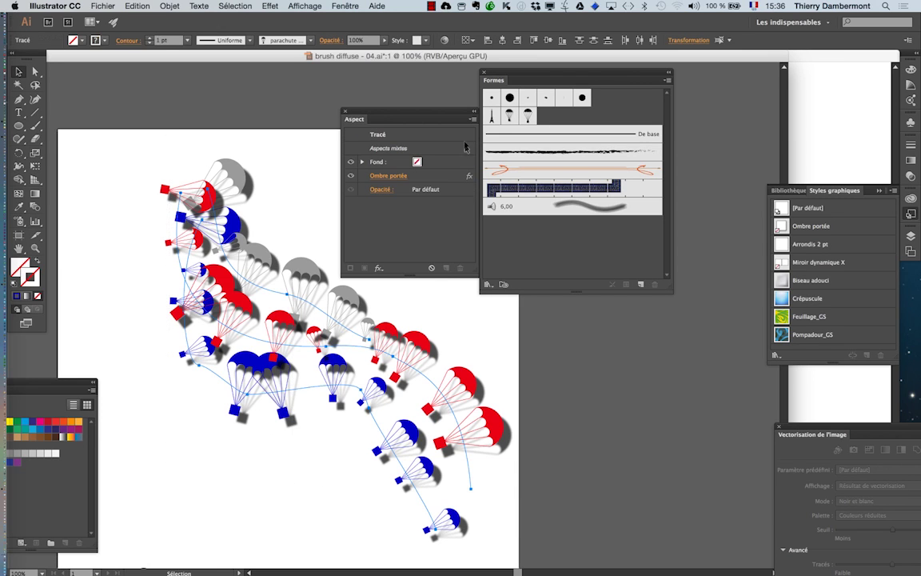
left_click(384, 175)
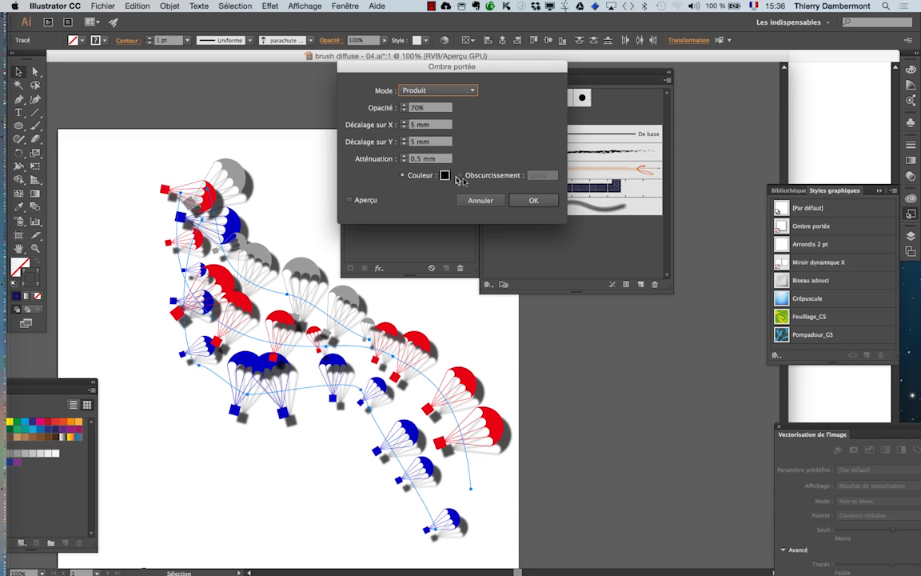
left_click(408, 124)
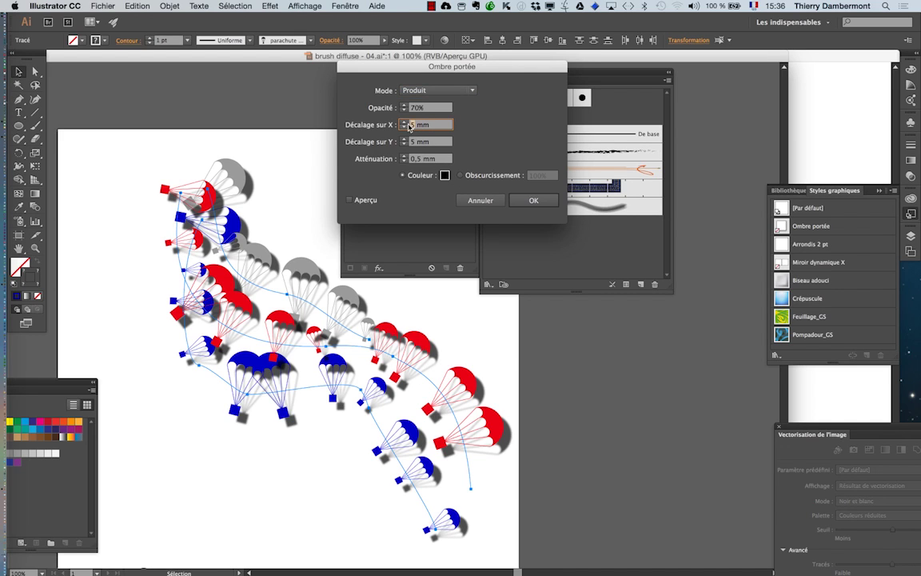
type("2")
key("Tab")
type("2")
key("Tab")
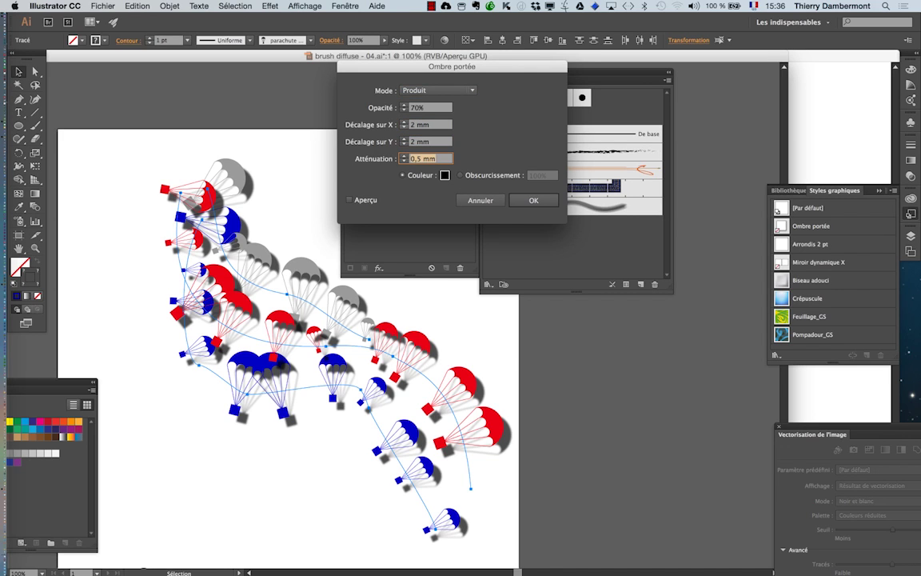
left_click(352, 201)
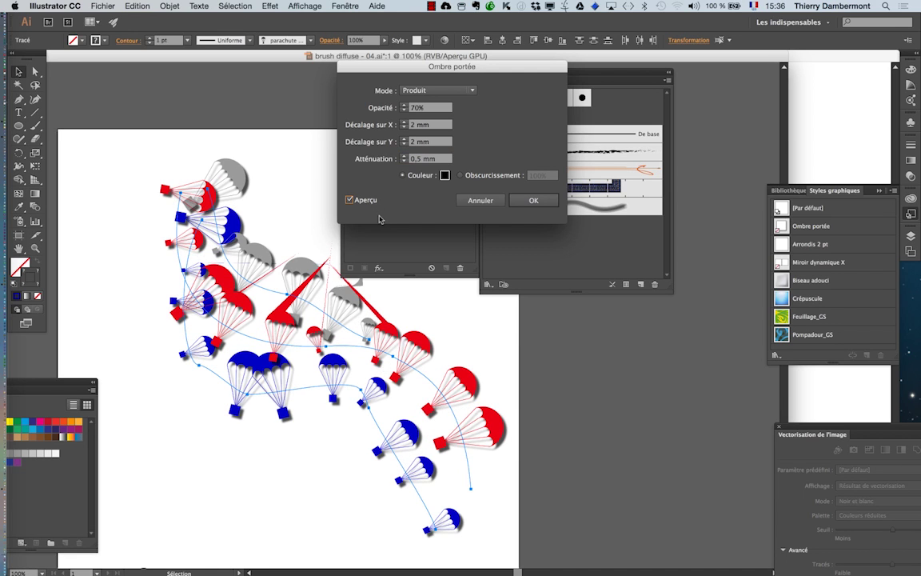
left_click(534, 199)
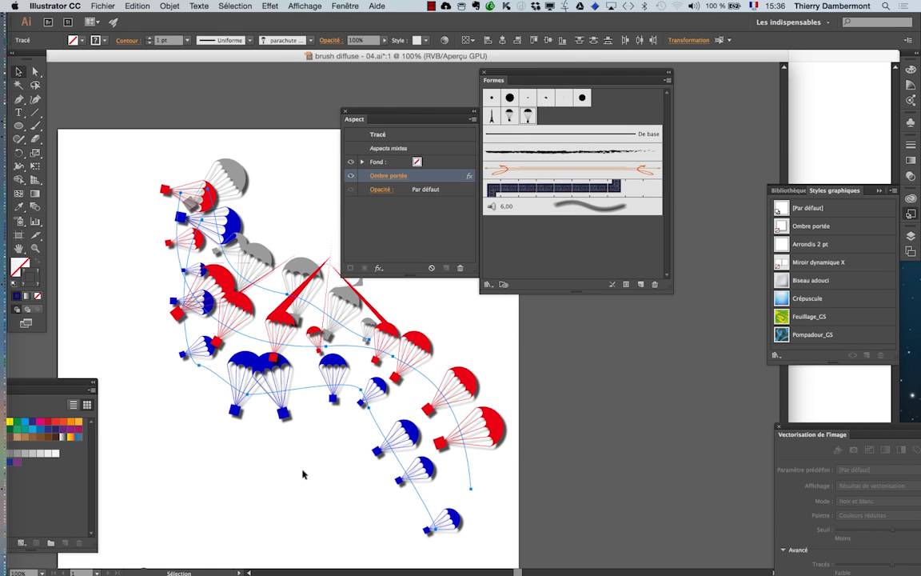
left_click(275, 427)
Move the Aspect and Formes panels aside, zoom in and back to 100%, and pan the artboard.
left_click_drag(391, 116, 671, 391)
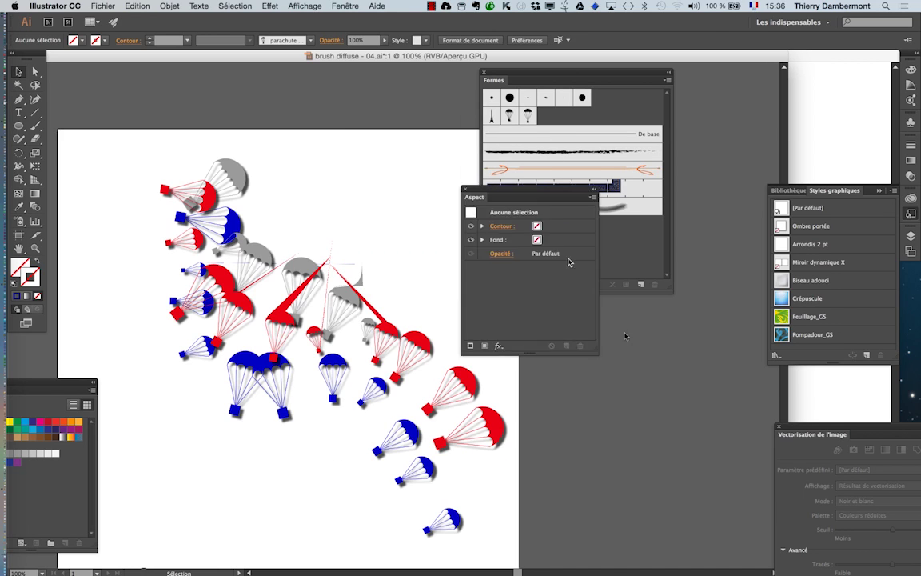
left_click_drag(534, 76, 602, 77)
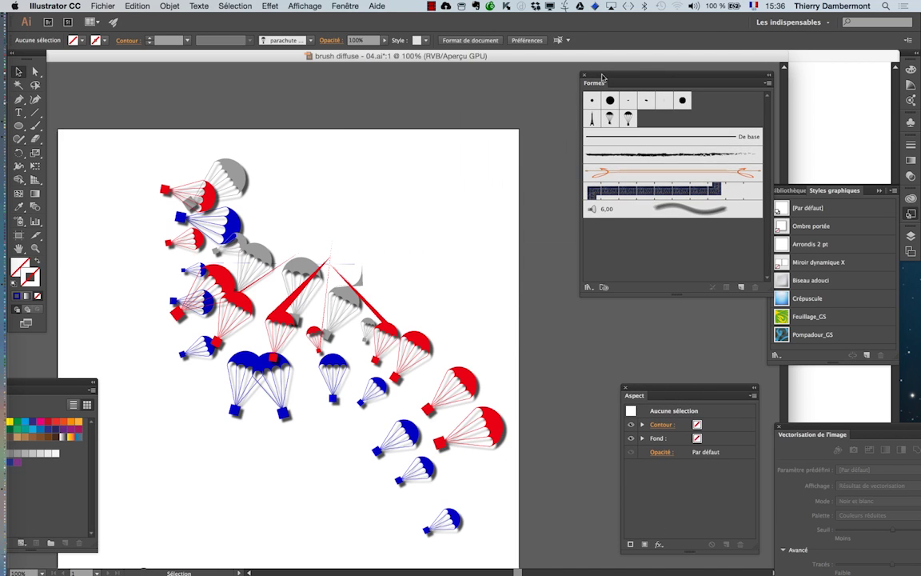
left_click(35, 248)
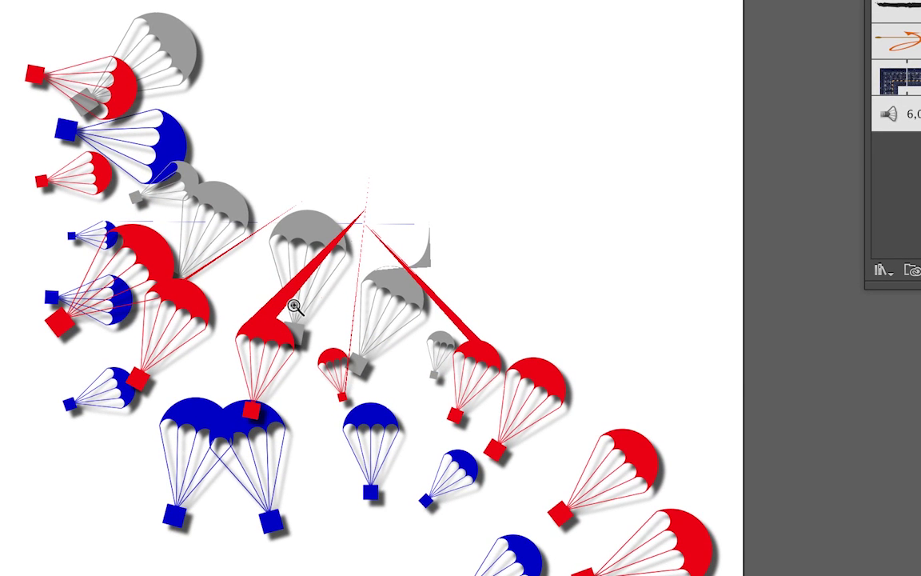
left_click(294, 307)
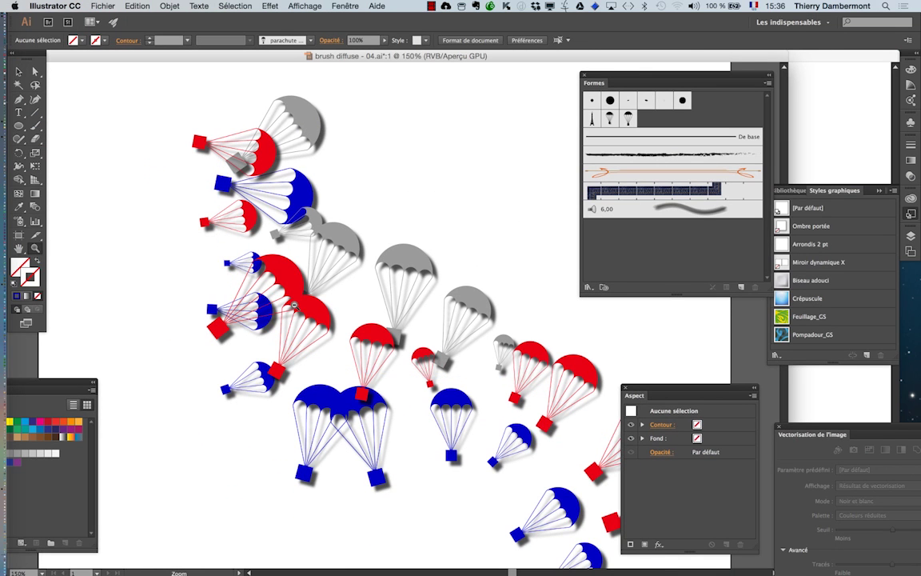
left_click(397, 303, "alt")
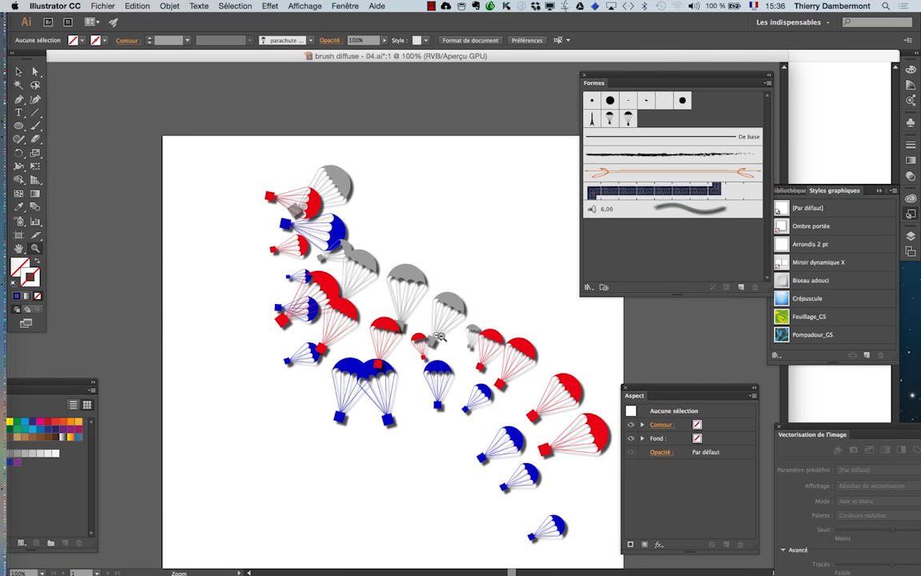
left_click(18, 250)
left_click_drag(360, 329, 244, 265)
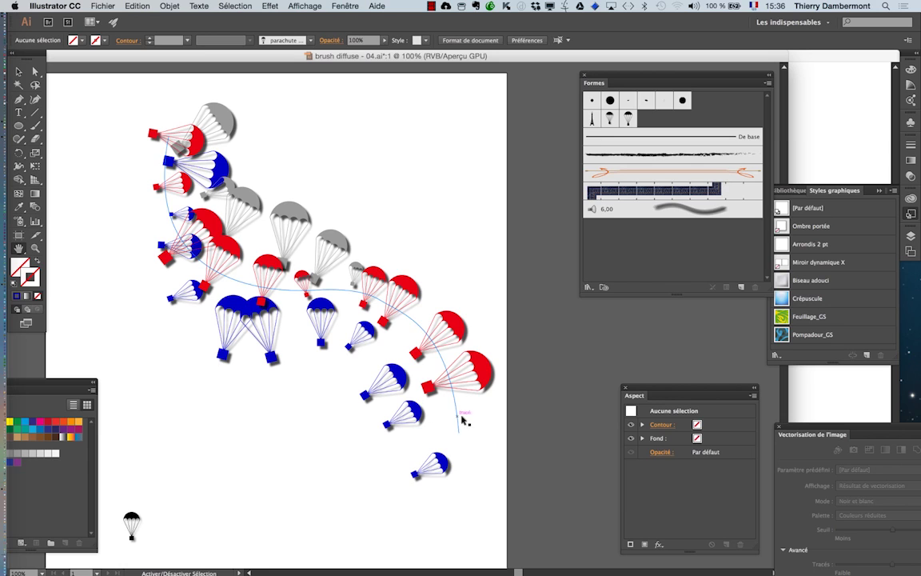
Recolour the upper parachute path orange and the lower blue parachute path green.
left_click(18, 70)
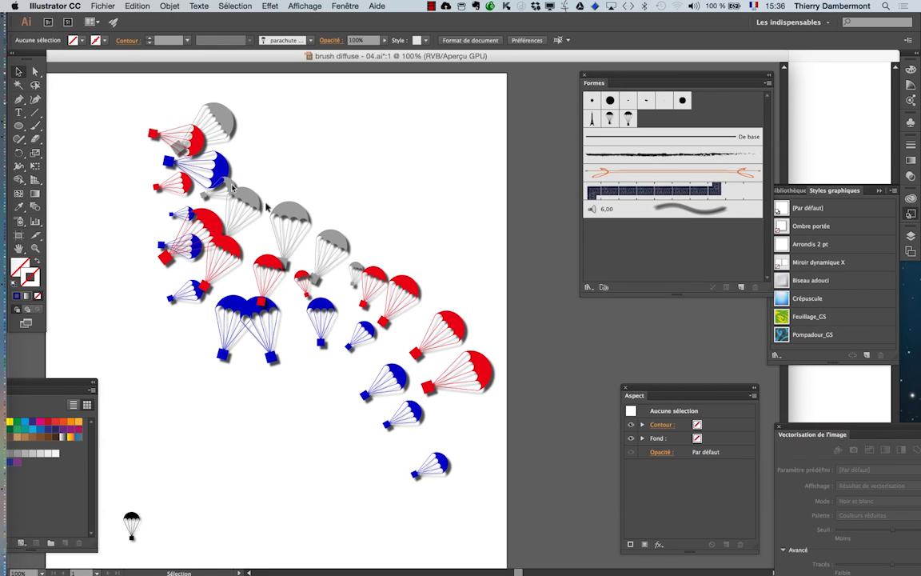
left_click(275, 240)
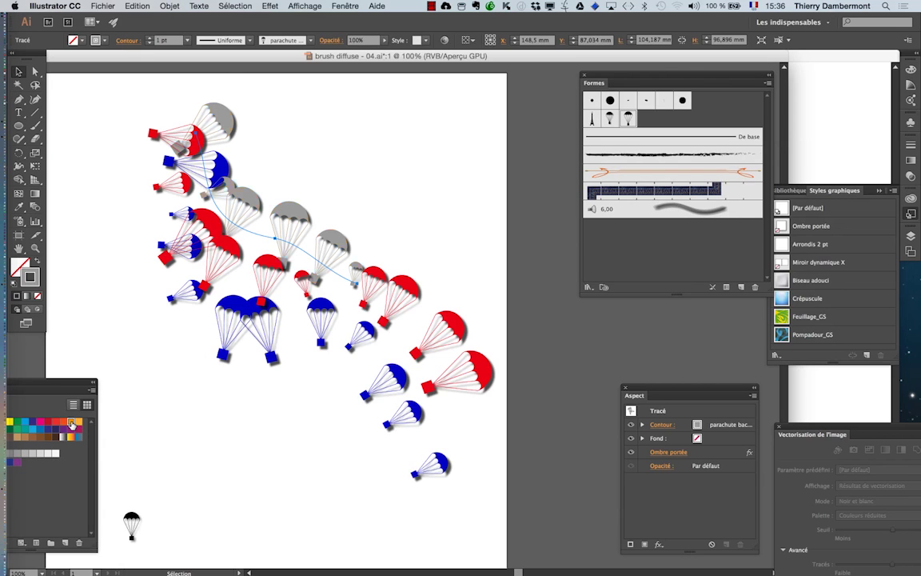
left_click(71, 422)
left_click(276, 339)
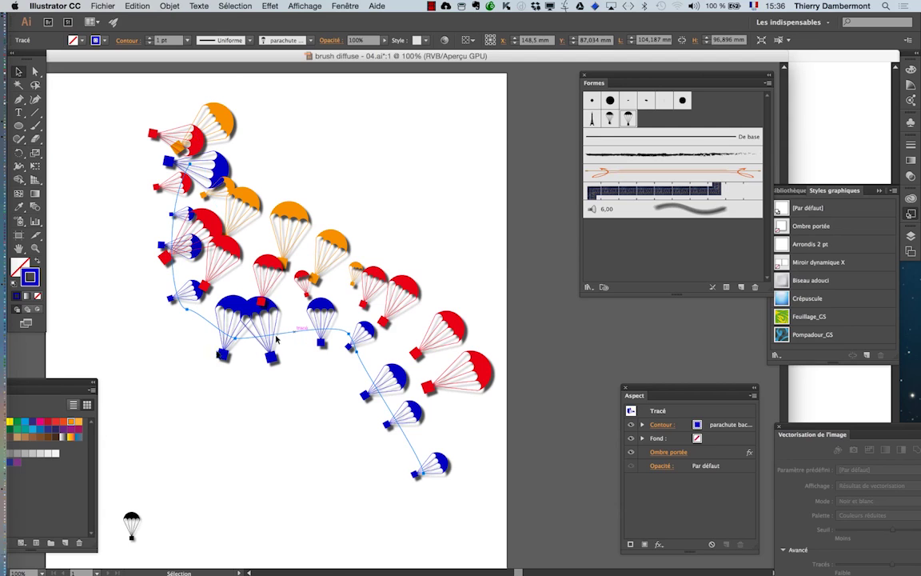
left_click_drag(48, 383, 294, 399)
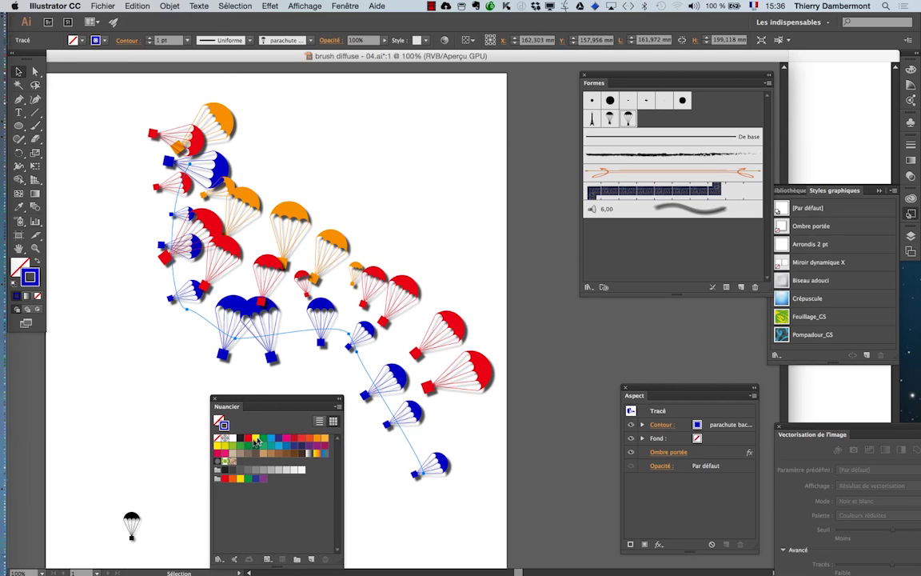
left_click(248, 445)
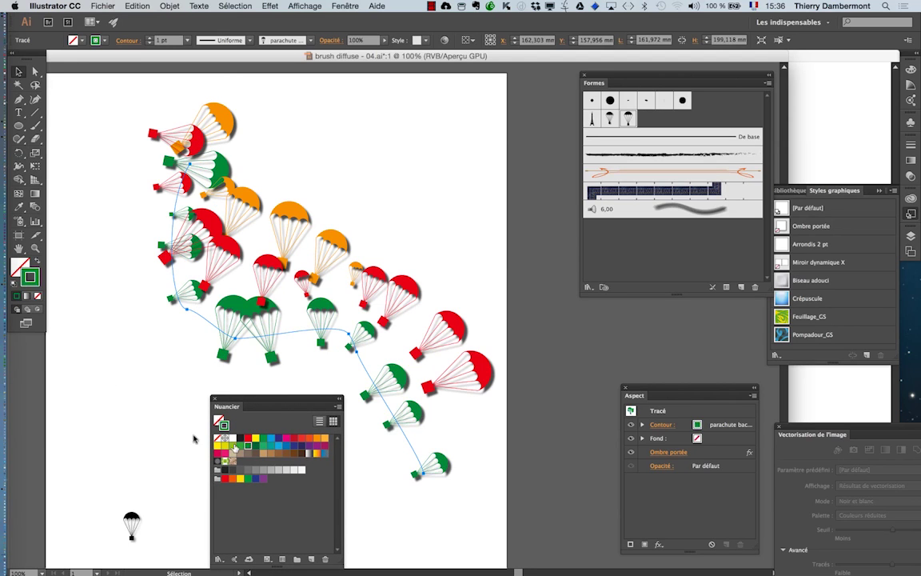
left_click(162, 430)
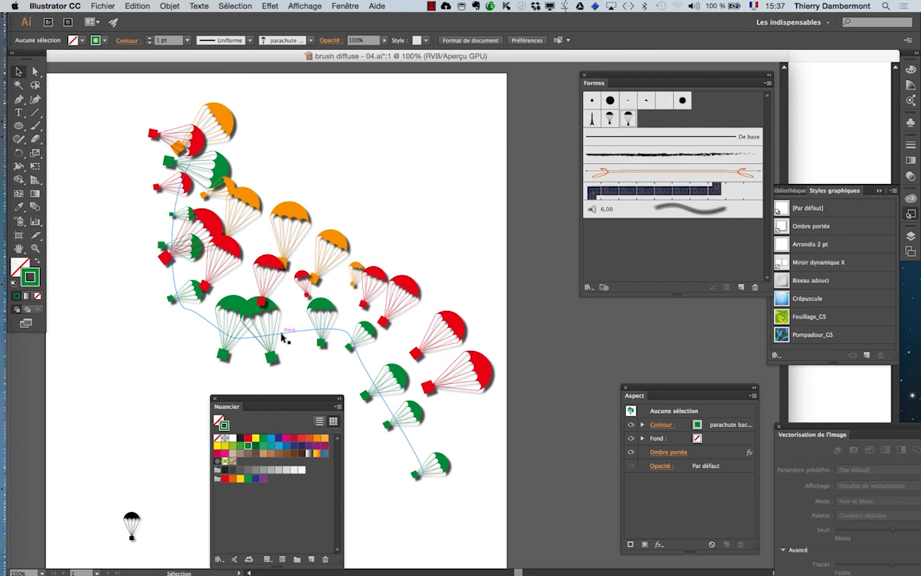
Drag the green and orange parachute paths into new curves and move the swatches away.
left_click_drag(274, 345, 263, 366)
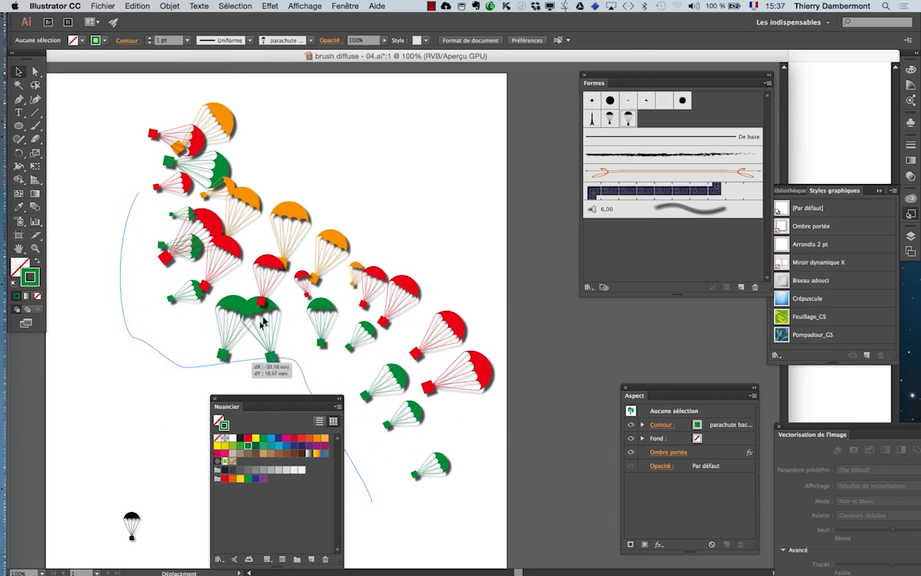
left_click_drag(292, 249, 312, 230)
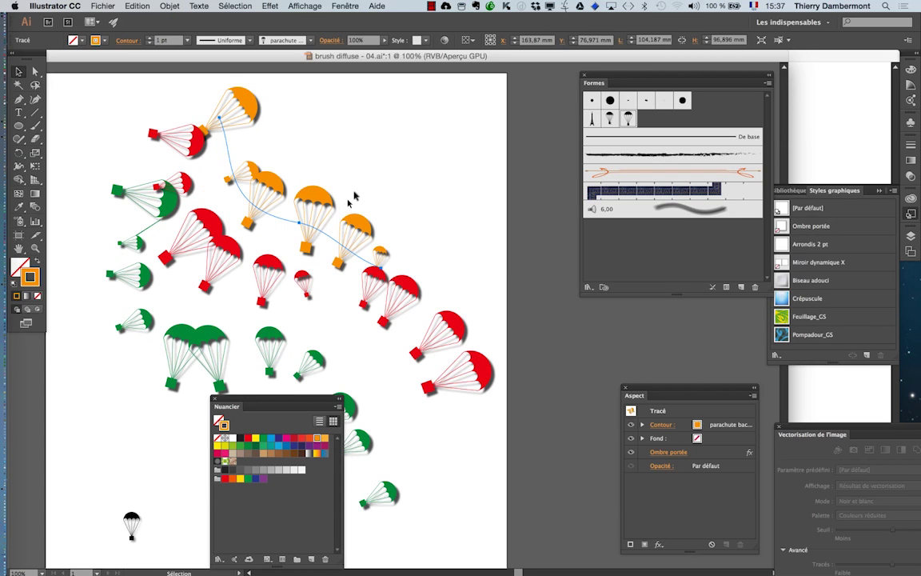
left_click(323, 170)
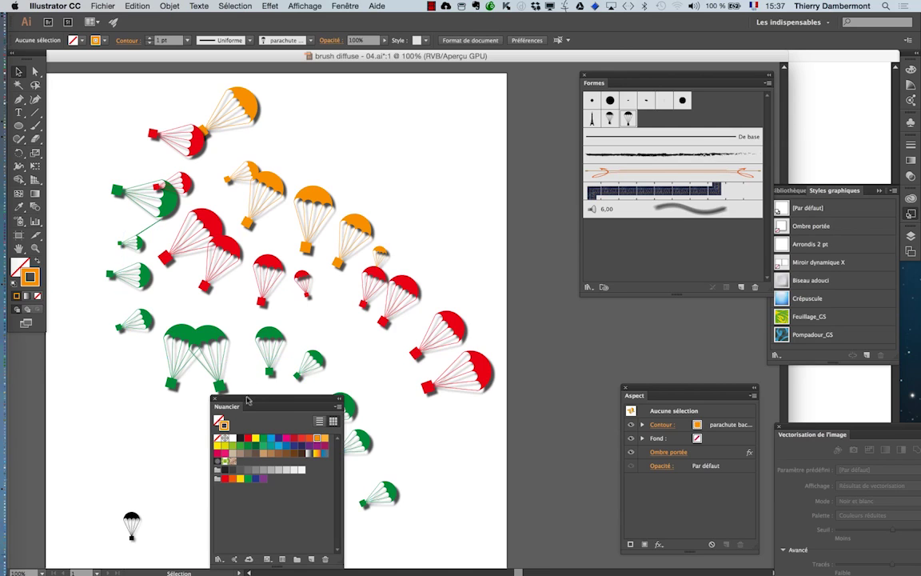
left_click_drag(256, 398, 562, 338)
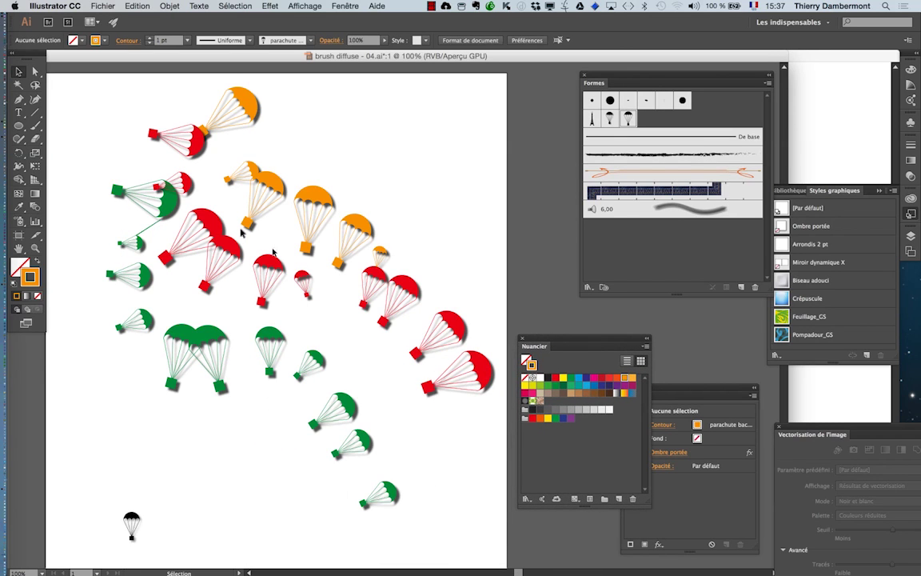
Drag three anchors of the green parachute path up and left to reshape its curve.
left_click(35, 71)
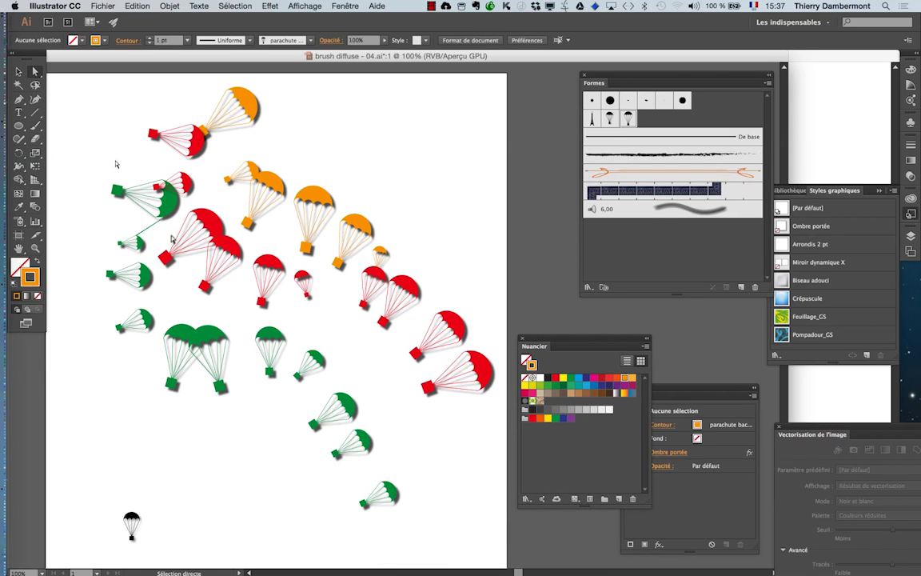
scroll(177, 250, "down", 1)
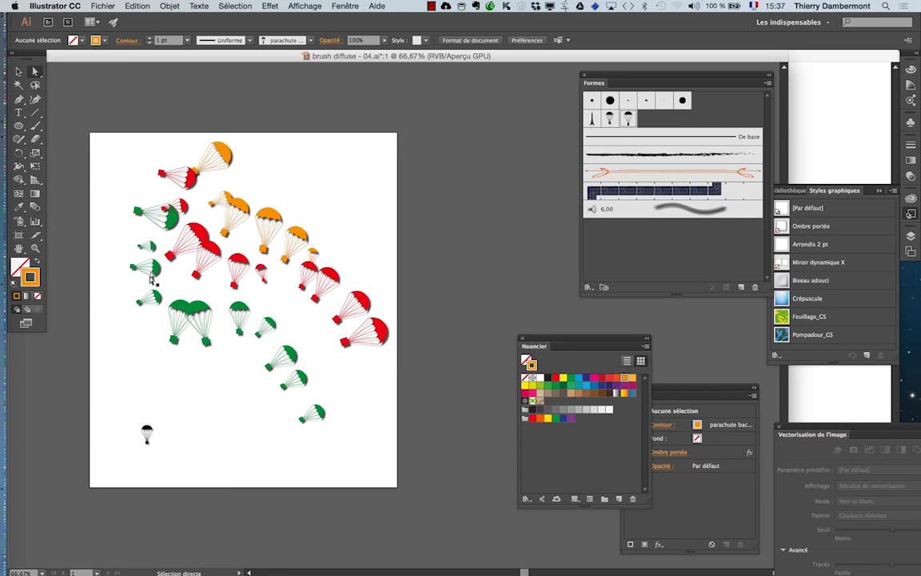
left_click_drag(141, 284, 193, 301)
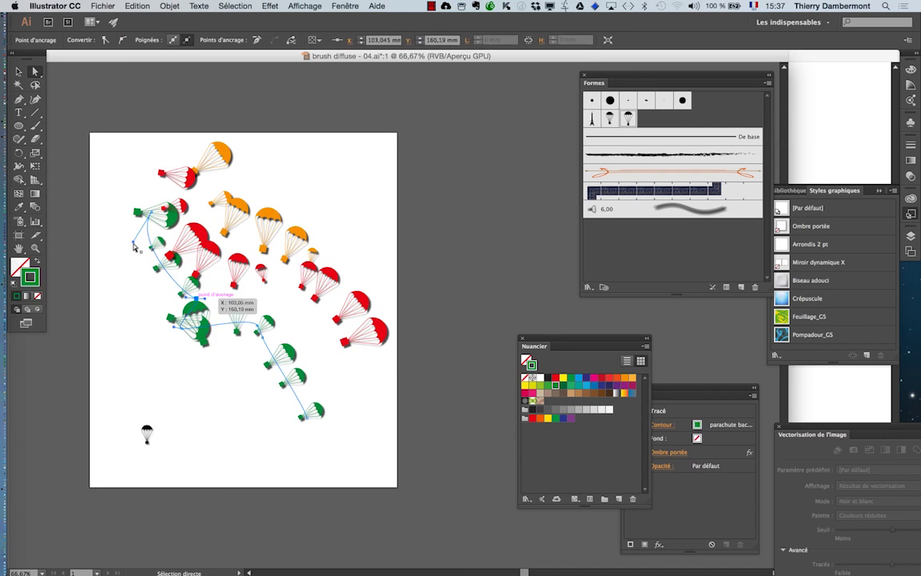
left_click_drag(193, 301, 170, 249)
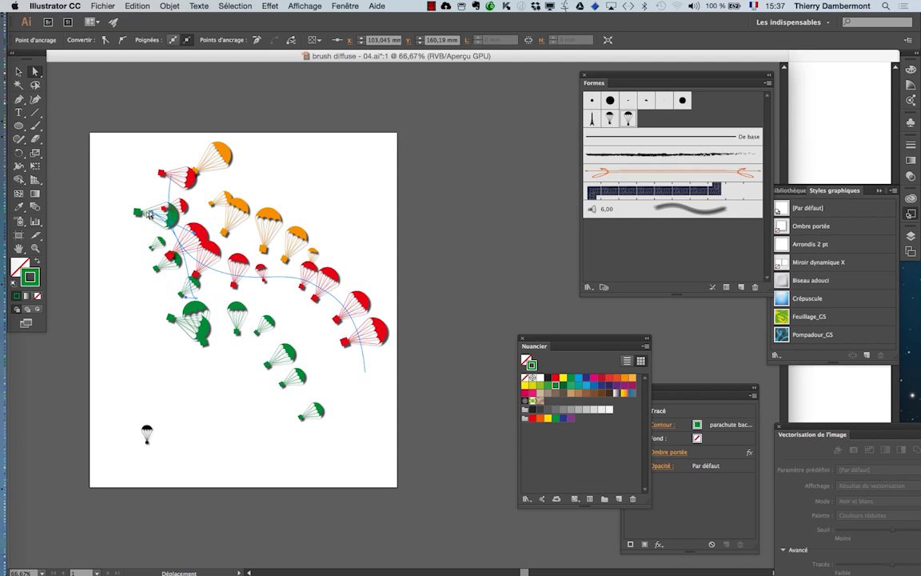
left_click_drag(153, 214, 113, 216)
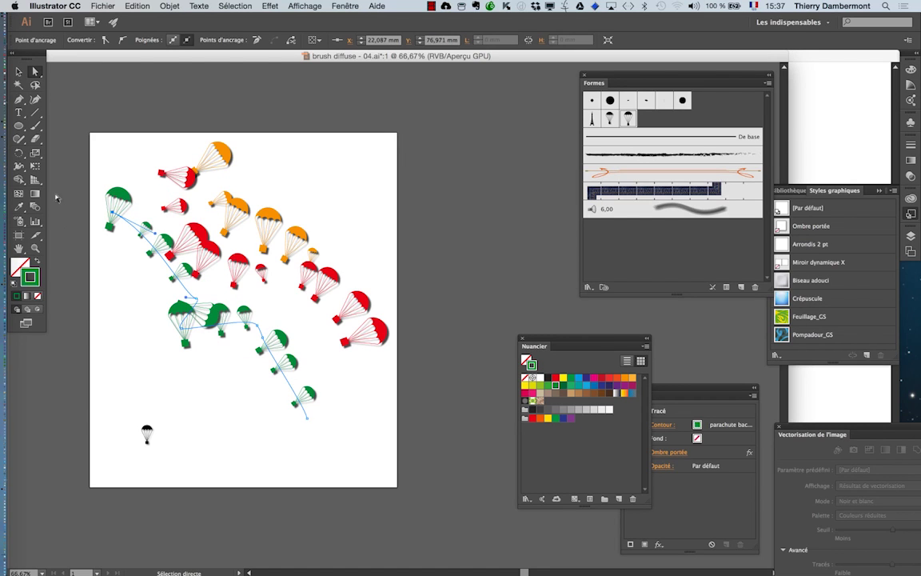
Delete an anchor from the green path, return to 100% zoom, and lower the path's middle.
left_click(18, 100)
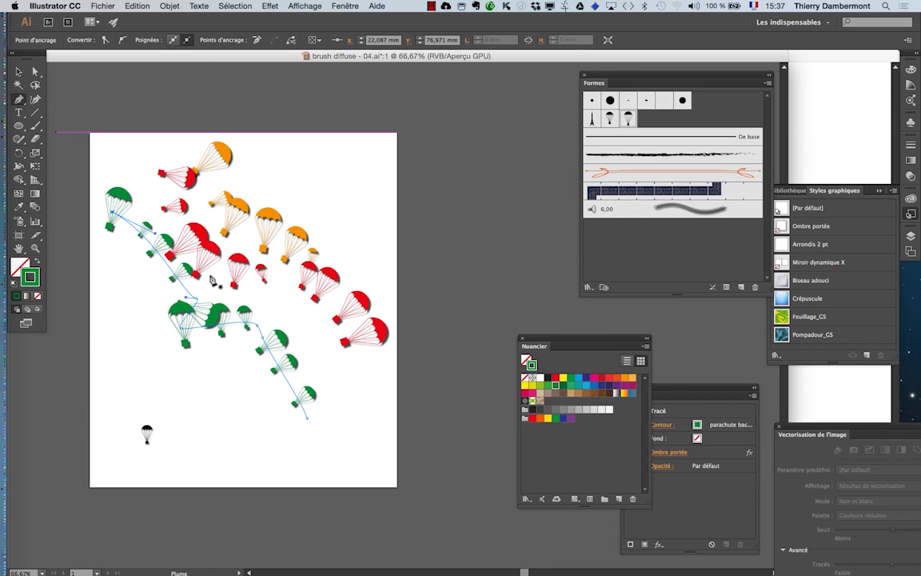
key("minus")
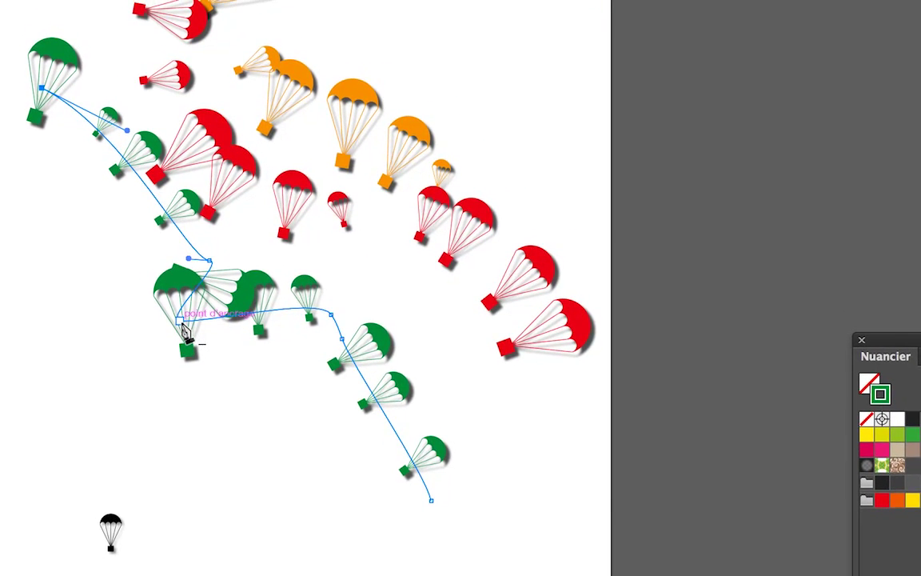
left_click(180, 321)
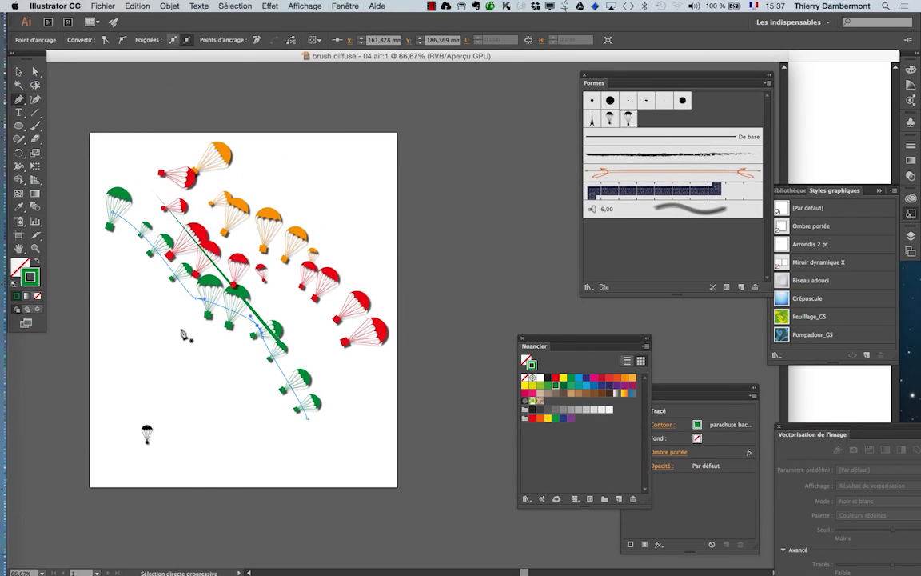
key("ctrl+1")
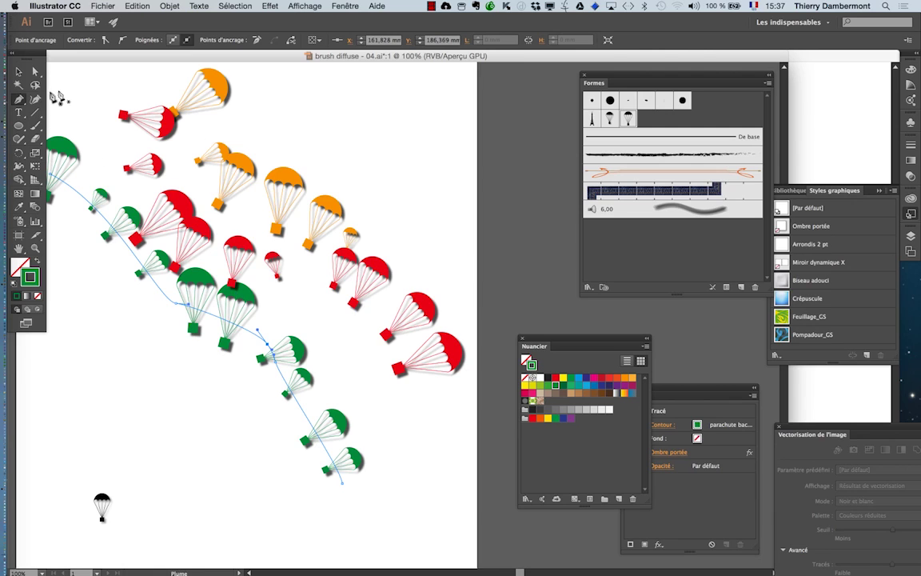
left_click(18, 72)
left_click(146, 294)
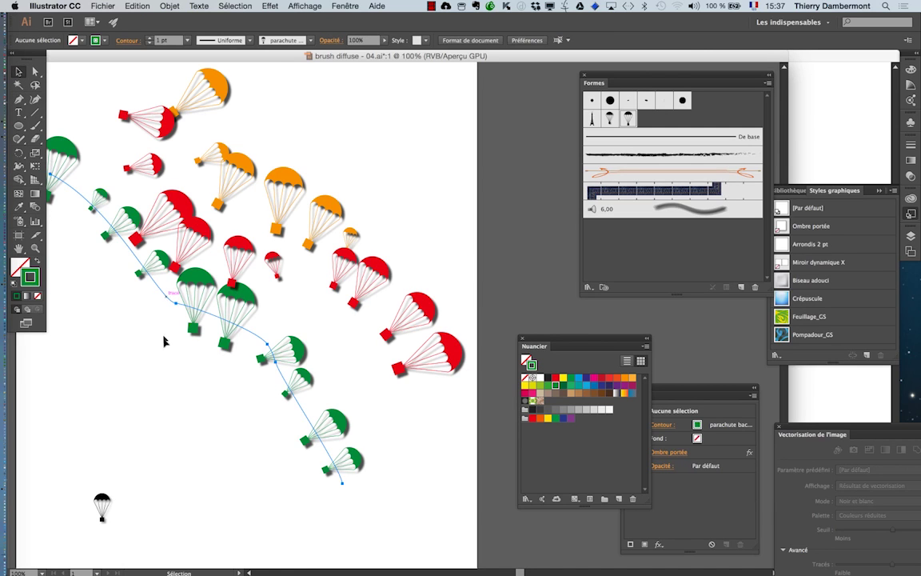
left_click_drag(176, 302, 180, 353)
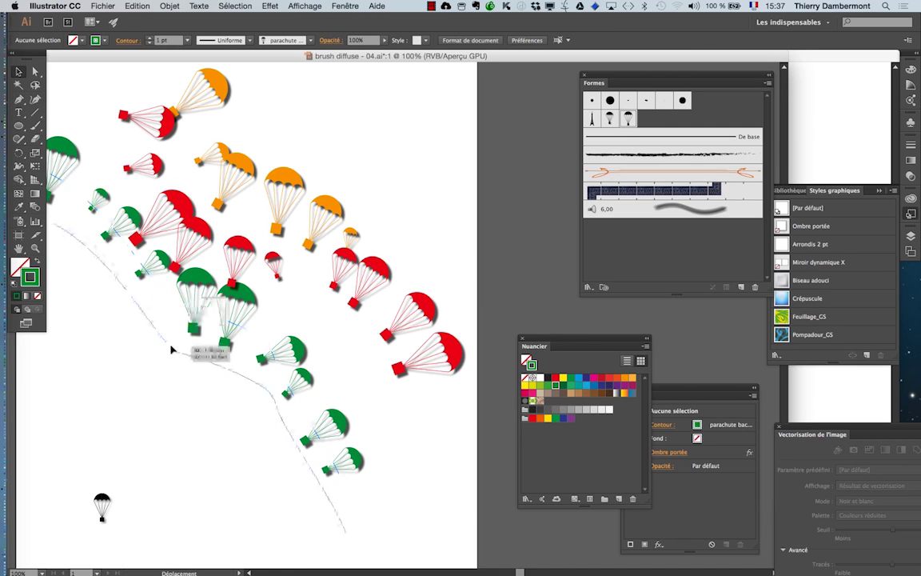
left_click(190, 459)
scroll(202, 458, "down", 1)
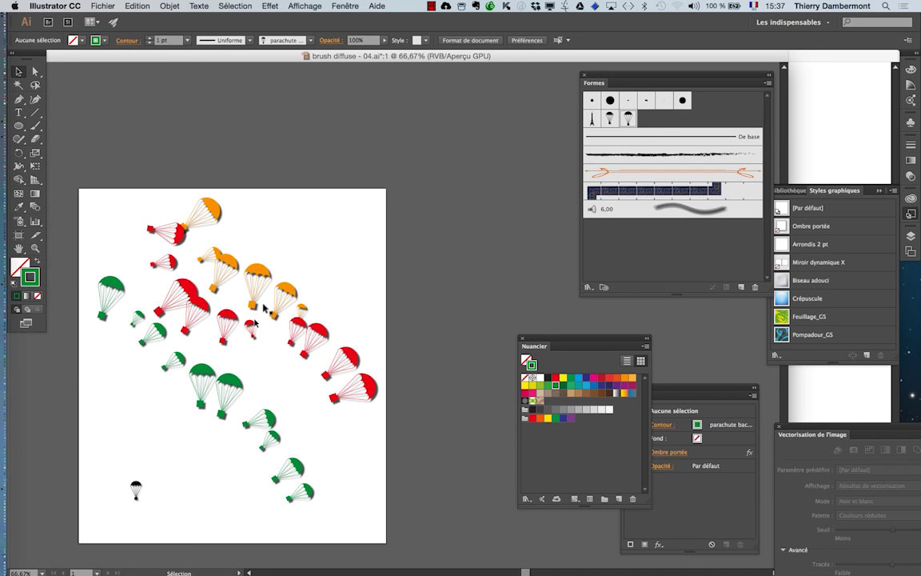
Reshape the red parachute path by moving its top anchor up-left and lower anchor right.
left_click(35, 72)
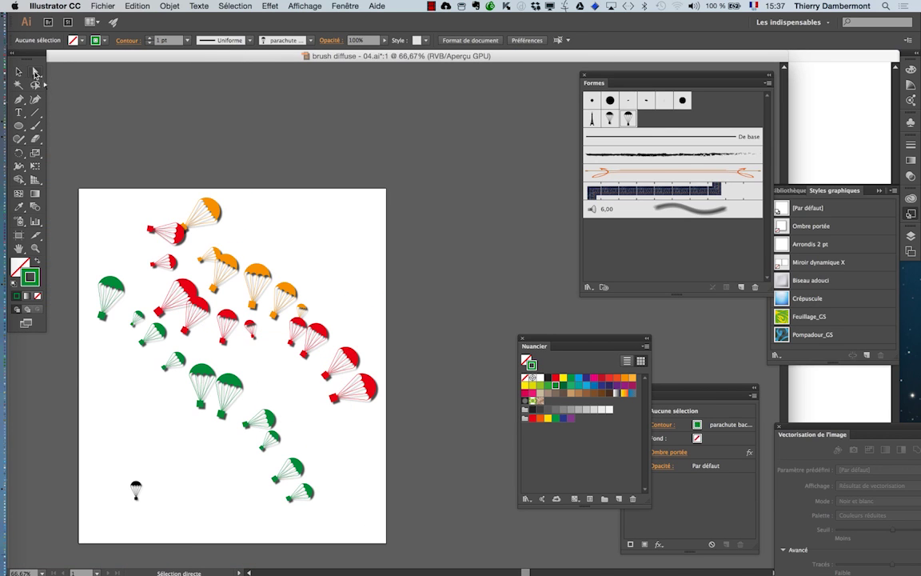
left_click(158, 222)
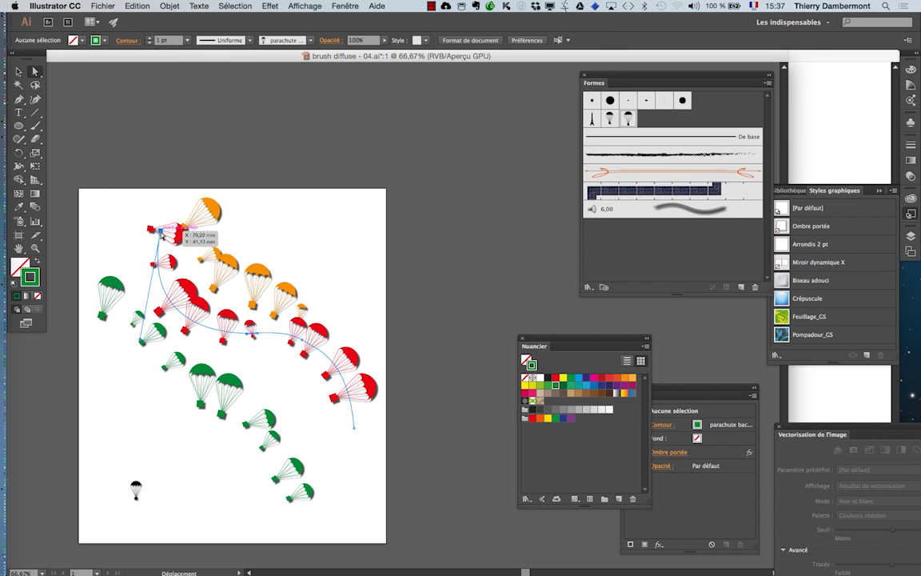
left_click_drag(160, 231, 116, 217)
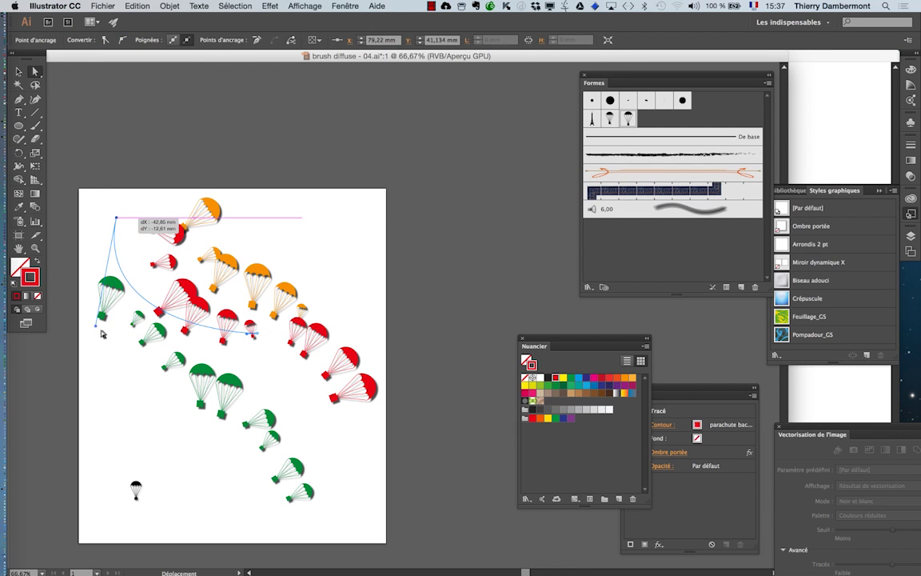
left_click_drag(96, 328, 139, 318)
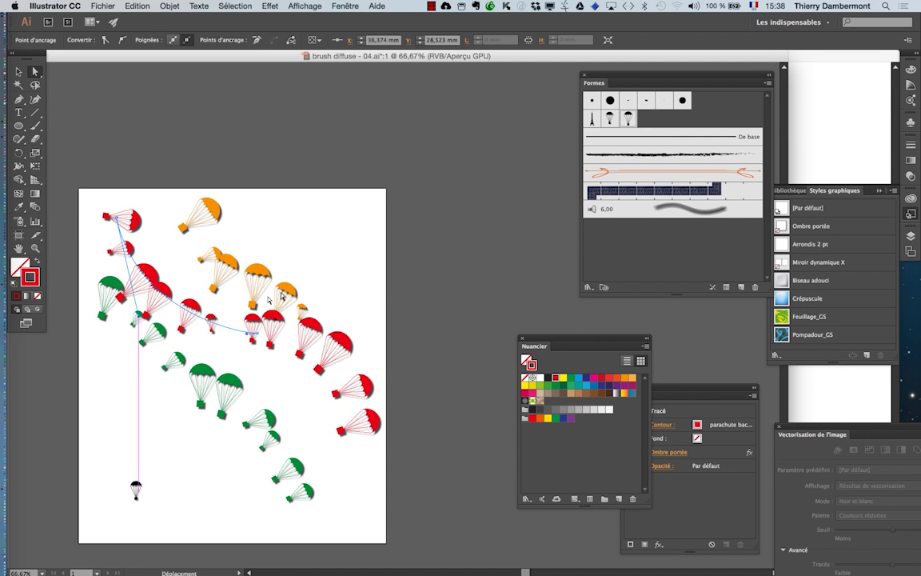
Reshape the orange path so it arcs rightward, spreading its parachutes across the artboard top.
left_click(310, 263)
mouse_move(272, 301)
left_mouse_down()
mouse_move(337, 298)
mouse_move(357, 309)
left_mouse_up()
left_click(309, 259)
left_click_drag(187, 254, 195, 216)
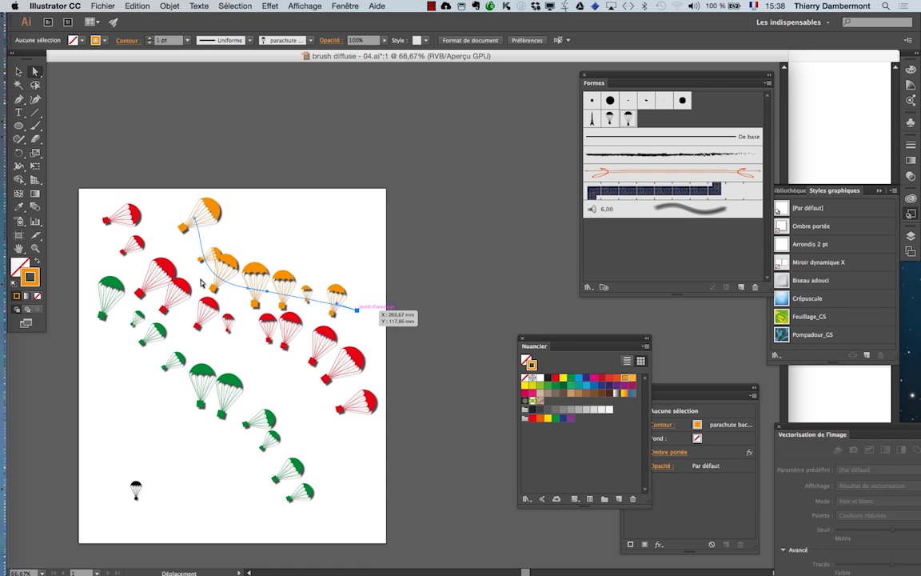
left_click_drag(248, 290, 256, 276)
left_click(176, 394)
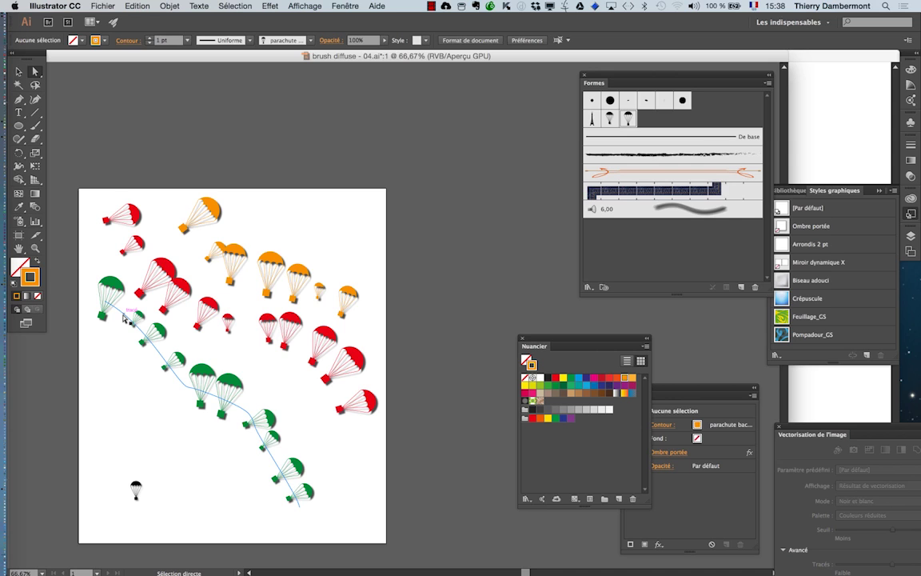
Save a copy as brush diffuse - 05.ai in AI avancé jour 3 sur 4, accepting default Illustrator options.
left_click(104, 5)
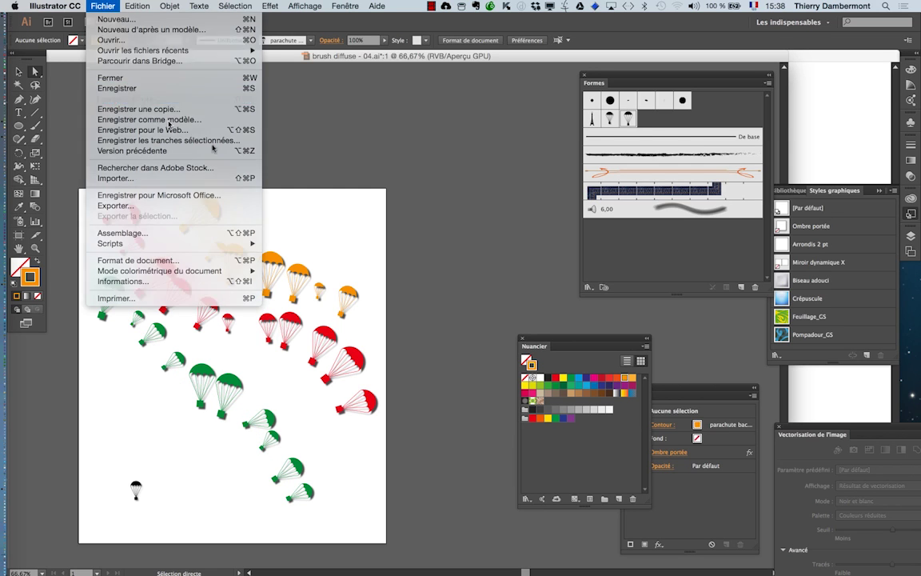
left_click(392, 289)
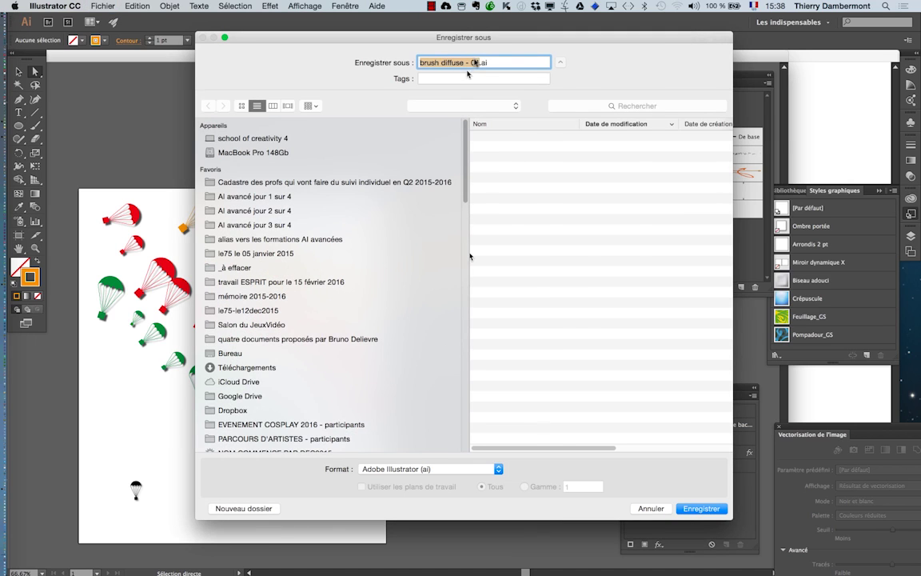
left_click(471, 63)
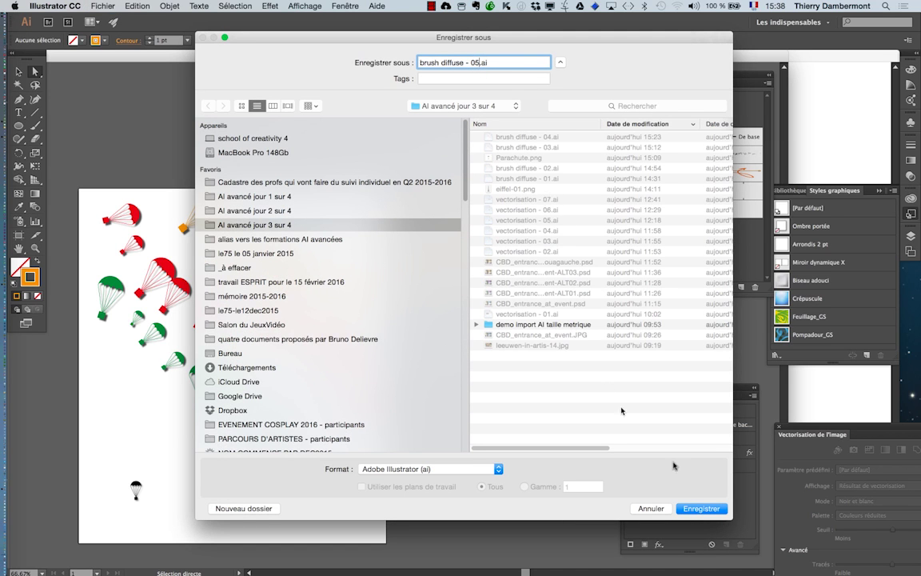
left_click(709, 513)
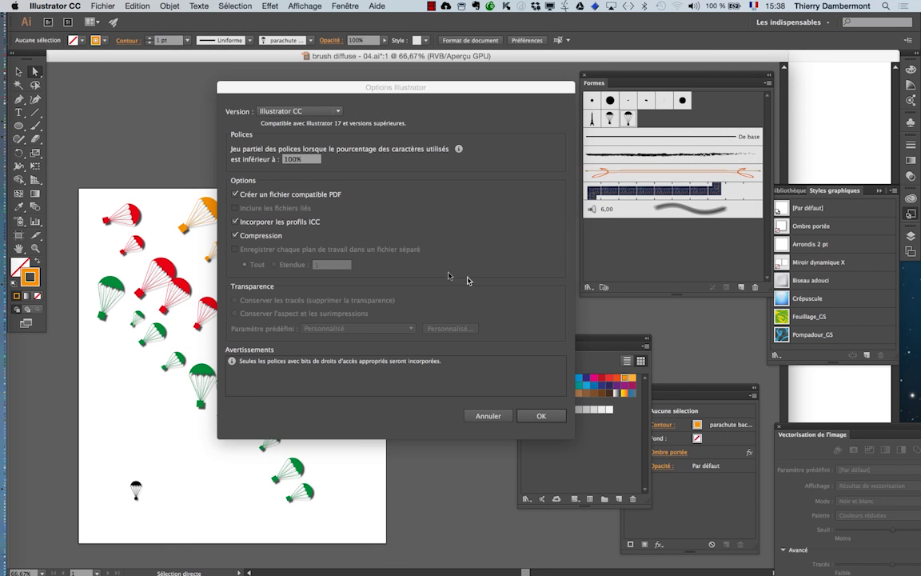
left_click(540, 415)
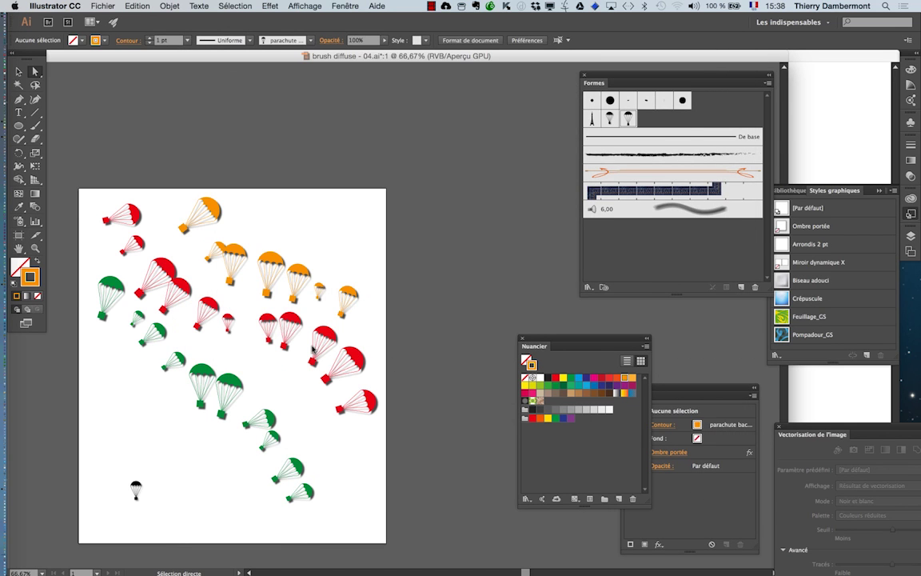